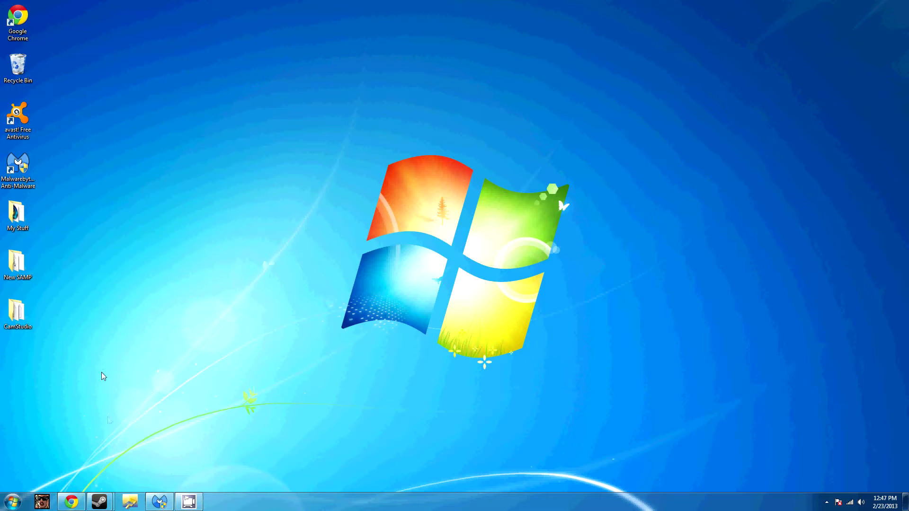
# Step: Restore Chrome from the taskbar so the Google homepage is showing
pyautogui.click(79, 506)
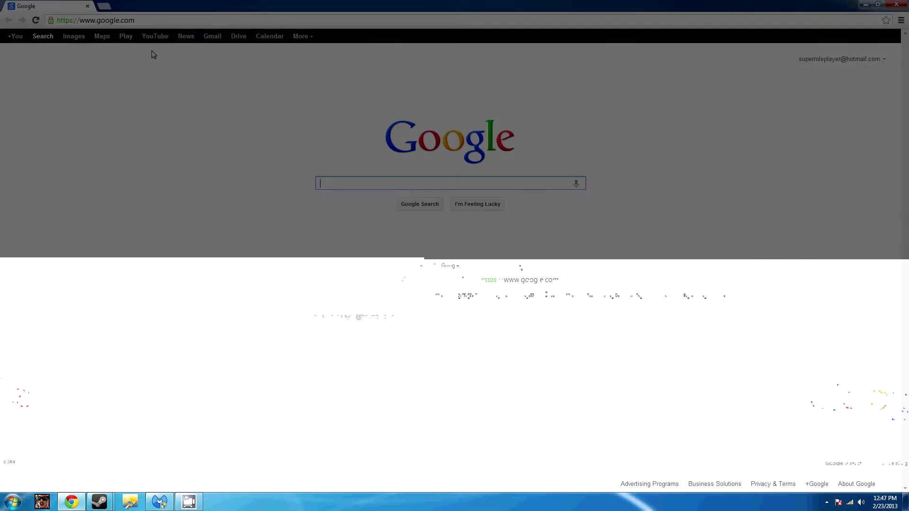
# Step: Google 'autodesk student' and open the Autodesk Education Community result at students.autodesk.com
pyautogui.write('at')
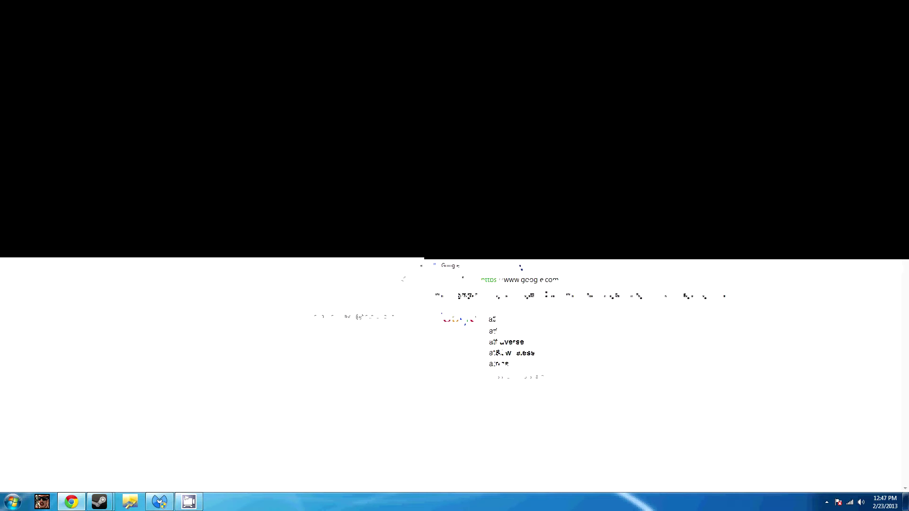
pyautogui.press('BackSpace')
pyautogui.write('u')
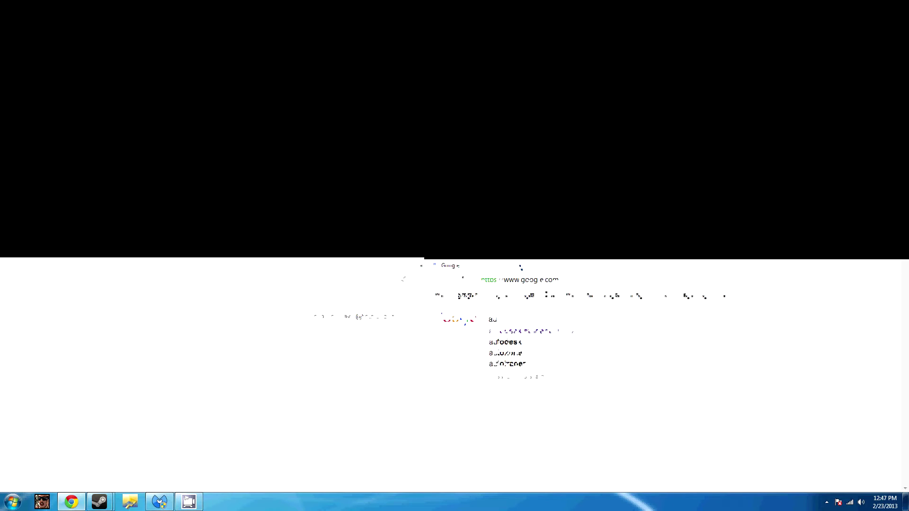
pyautogui.press('Down')
pyautogui.press('Return')
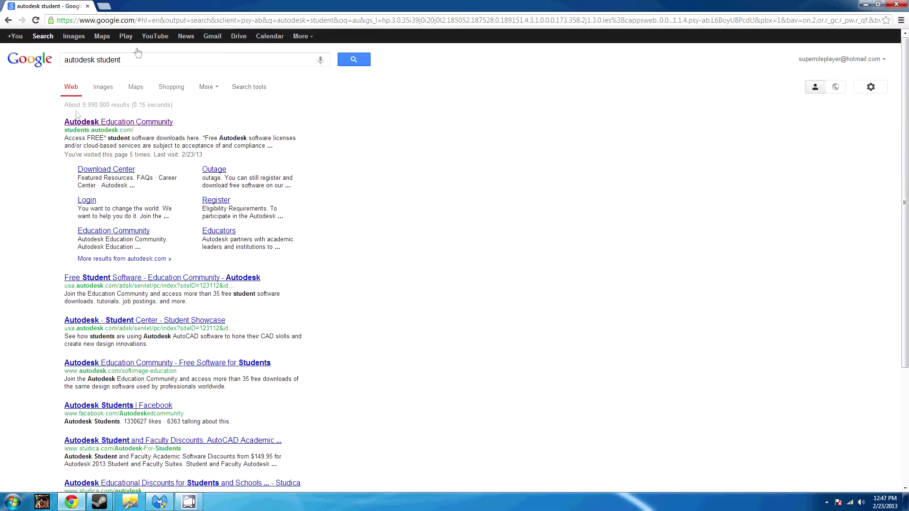
pyautogui.click(120, 127)
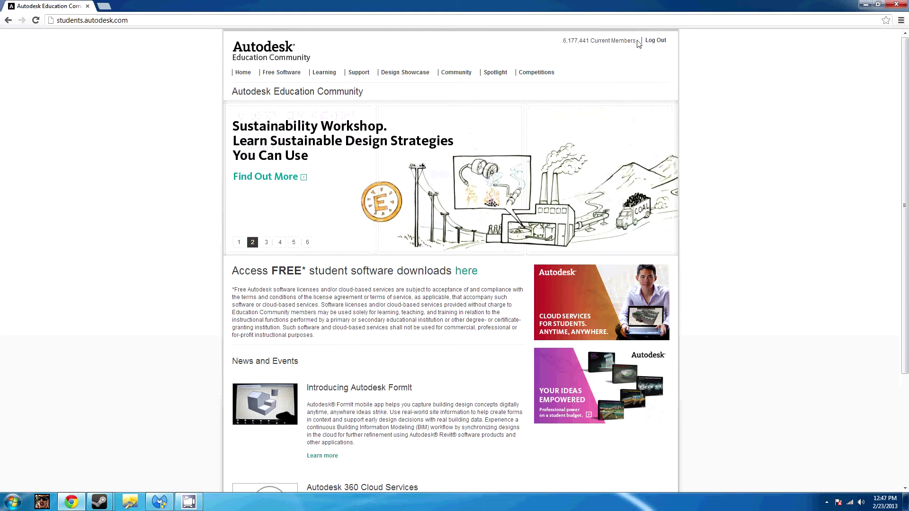
# Step: Go to the Free Software Download Center from the site's top navigation
pyautogui.moveTo(570, 40); pyautogui.dragTo(648, 41)
pyautogui.click(571, 56)
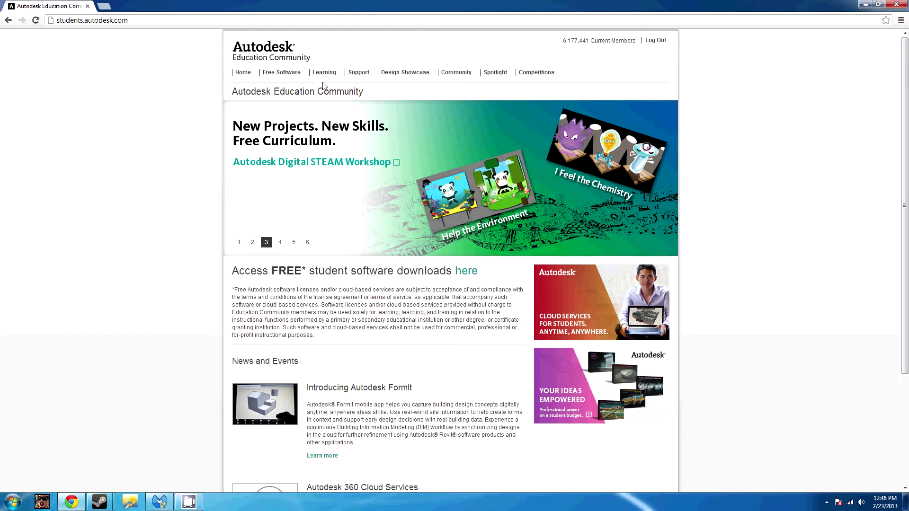
pyautogui.click(290, 74)
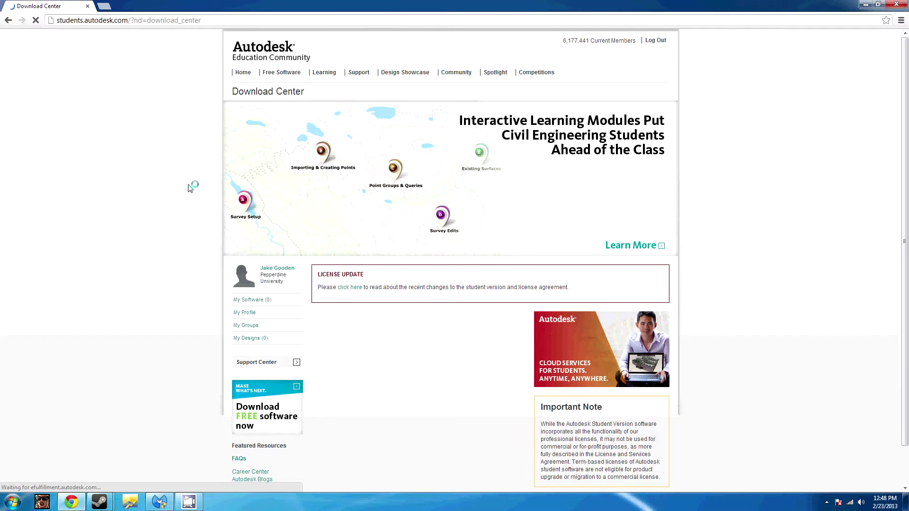
# Step: Browse the product list, expanding Autodesk 3ds Max and collapsing 3ds Max Design details
pyautogui.scroll(-1, 190, 188)
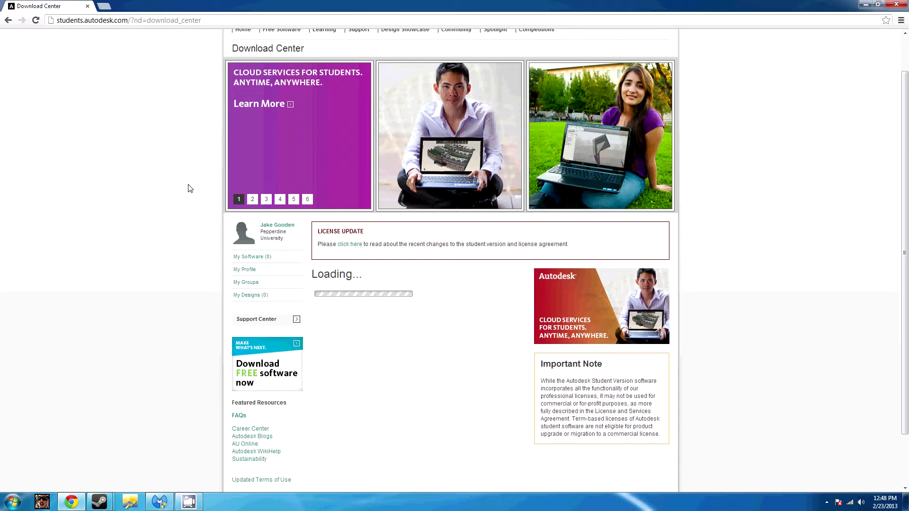
pyautogui.scroll(-3, 191, 189)
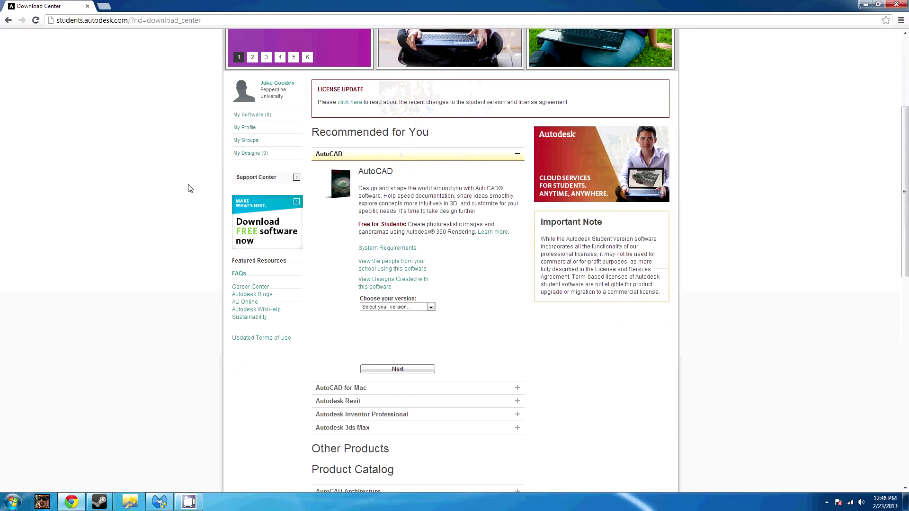
pyautogui.scroll(-12, 190, 188)
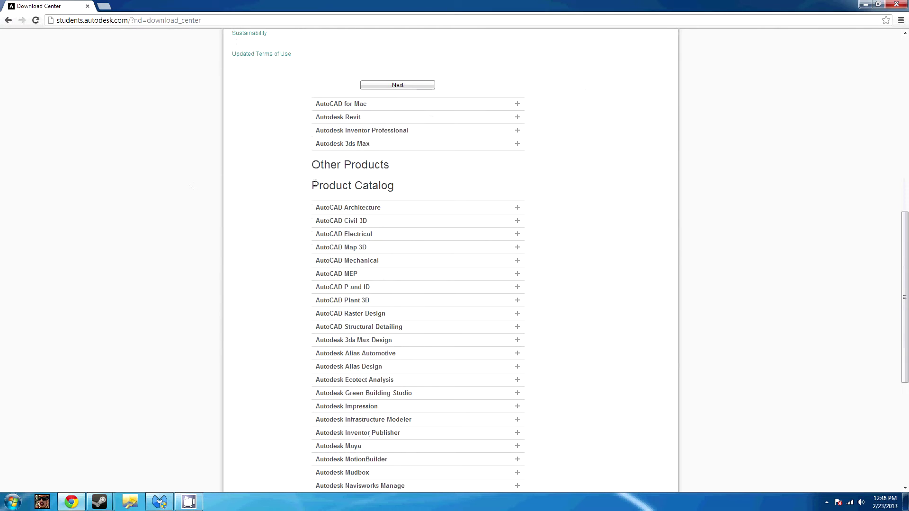
pyautogui.scroll(5, 294, 179)
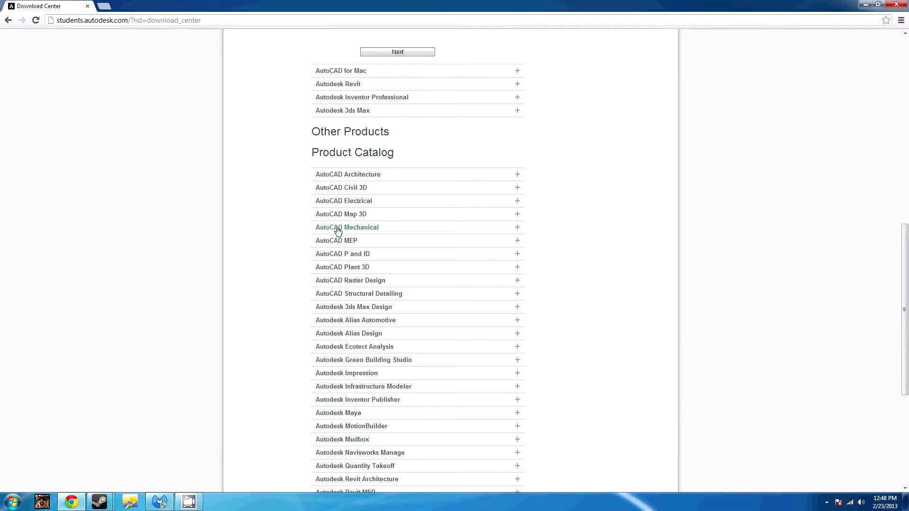
pyautogui.click(374, 307)
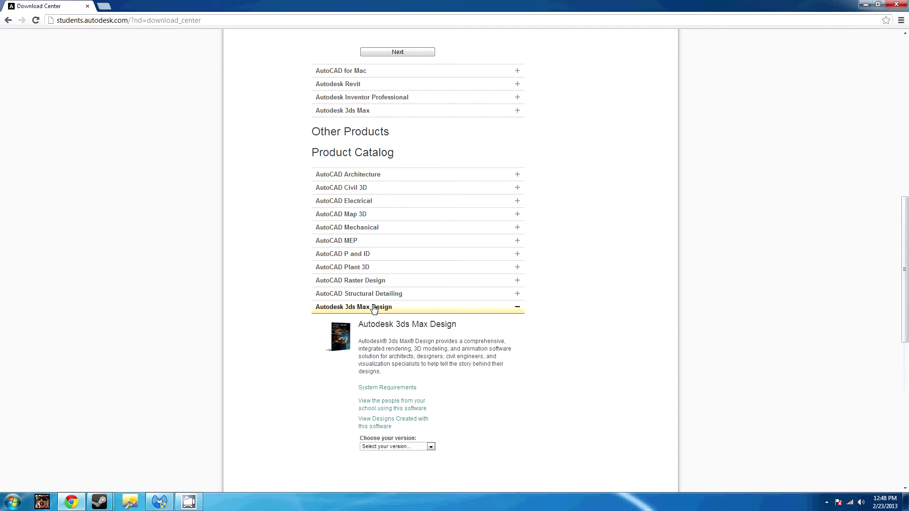
pyautogui.scroll(-3, 374, 307)
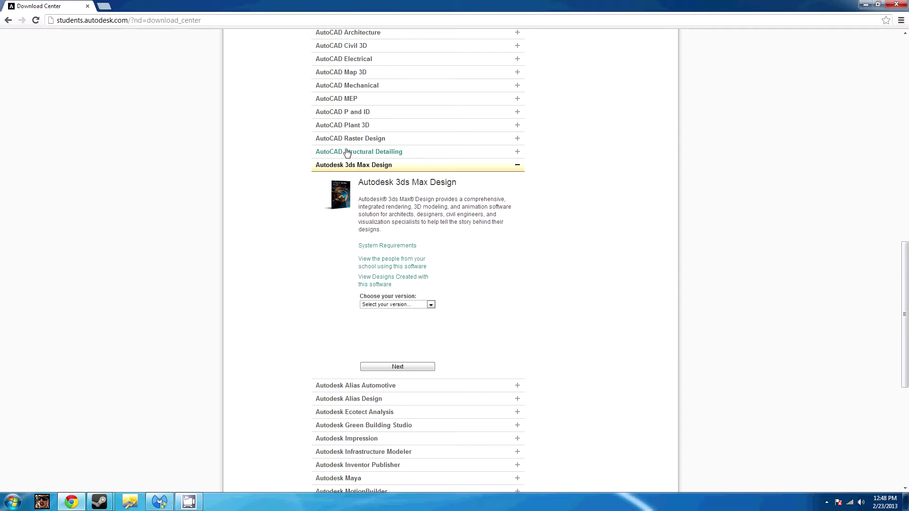
pyautogui.scroll(-4, 347, 152)
pyautogui.scroll(-2, 347, 152)
pyautogui.scroll(10, 347, 152)
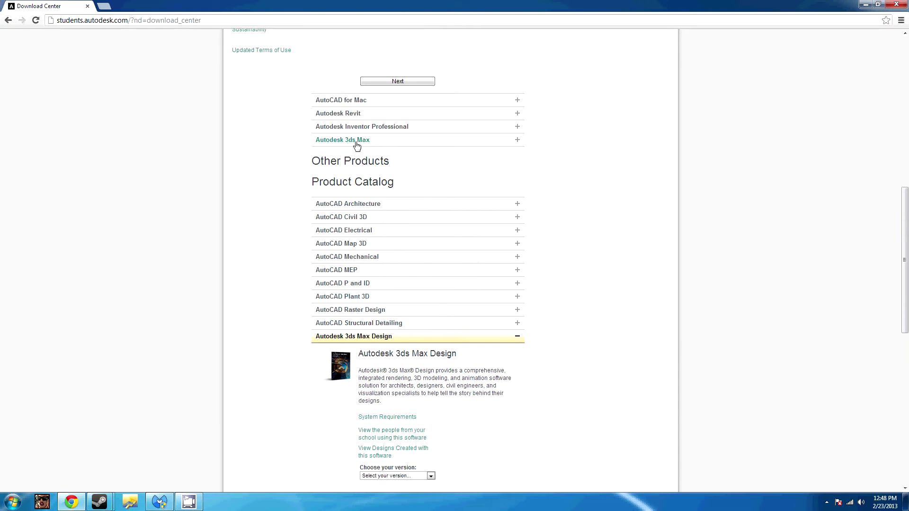
pyautogui.click(356, 143)
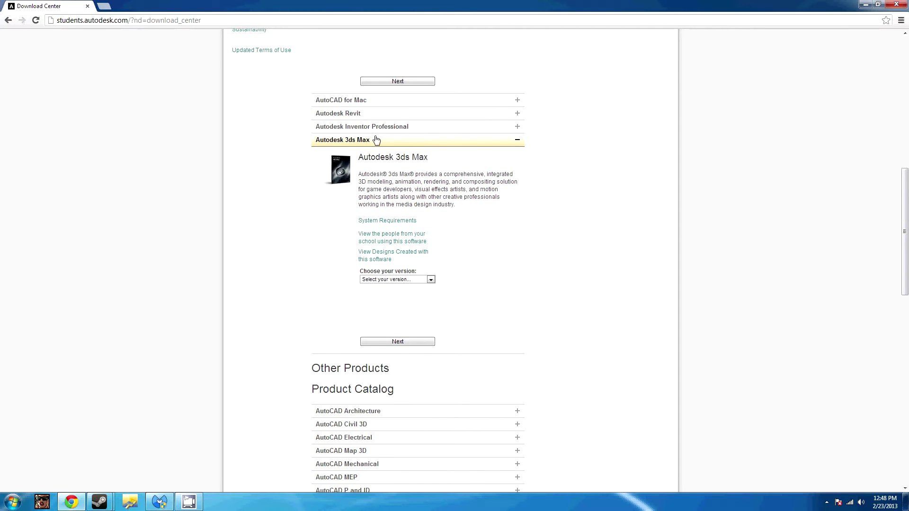
pyautogui.scroll(-5, 355, 143)
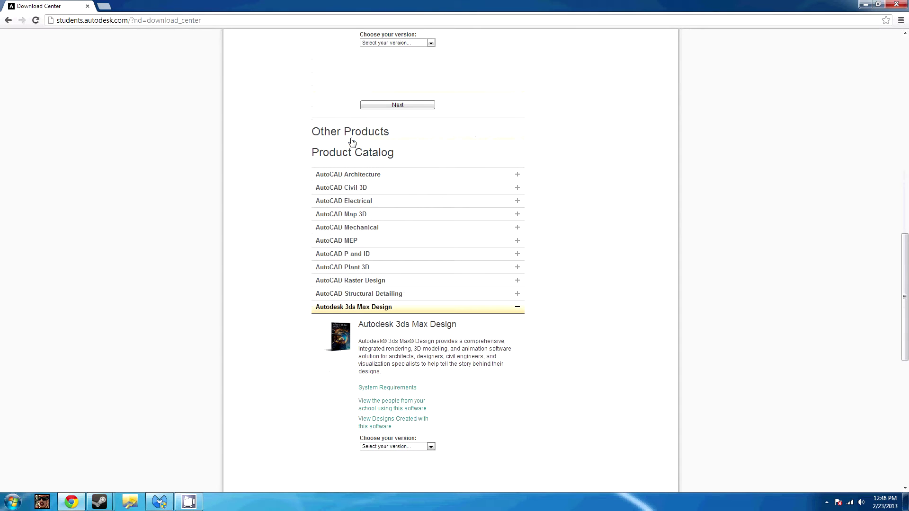
pyautogui.click(366, 306)
pyautogui.scroll(3, 426, 189)
pyautogui.scroll(3, 409, 161)
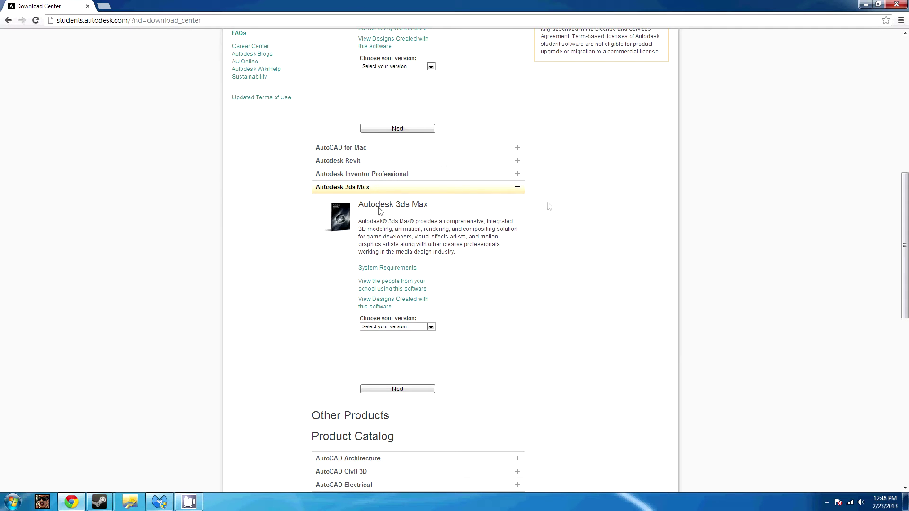
# Step: Choose version 2010, English, Windows 32/64bit for 3ds Max and submit with Next
pyautogui.click(430, 327)
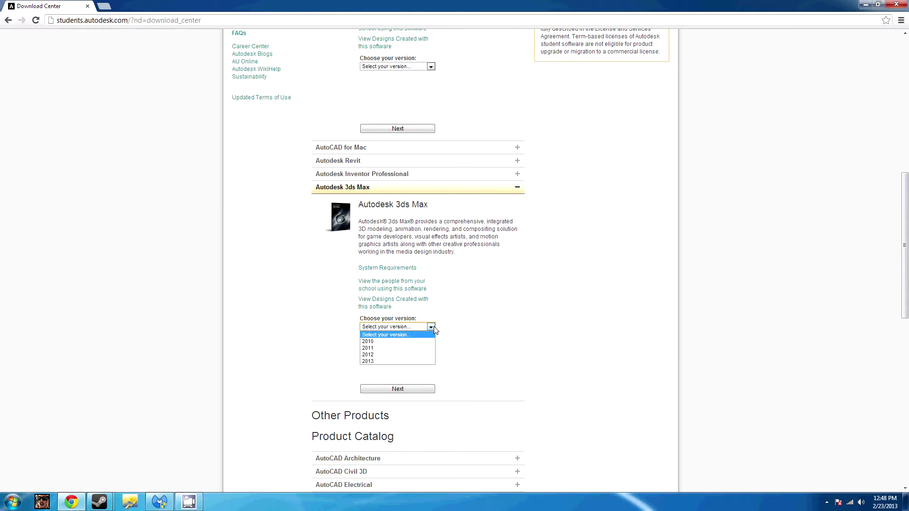
pyautogui.click(371, 342)
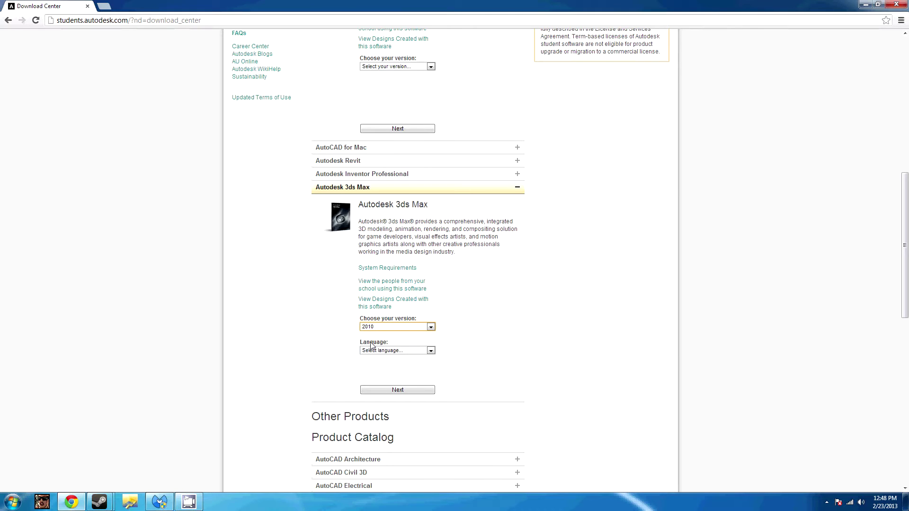
pyautogui.click(431, 351)
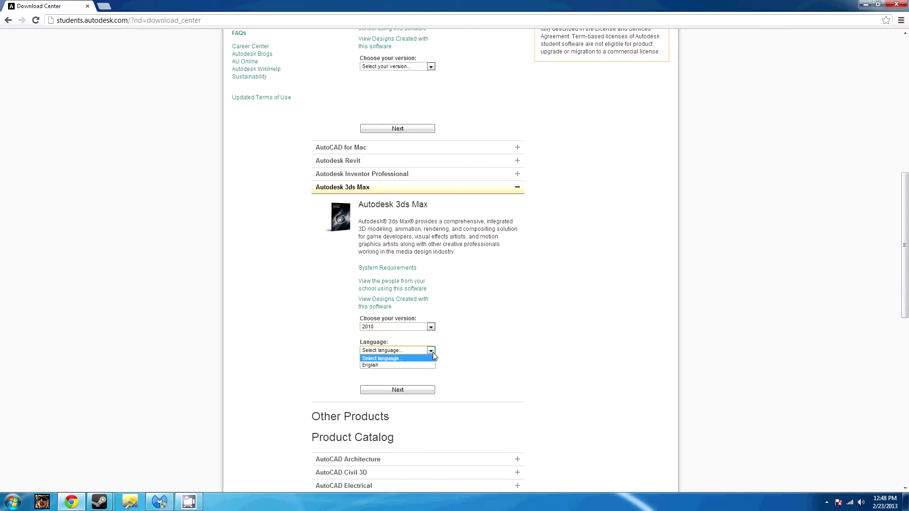
pyautogui.click(373, 363)
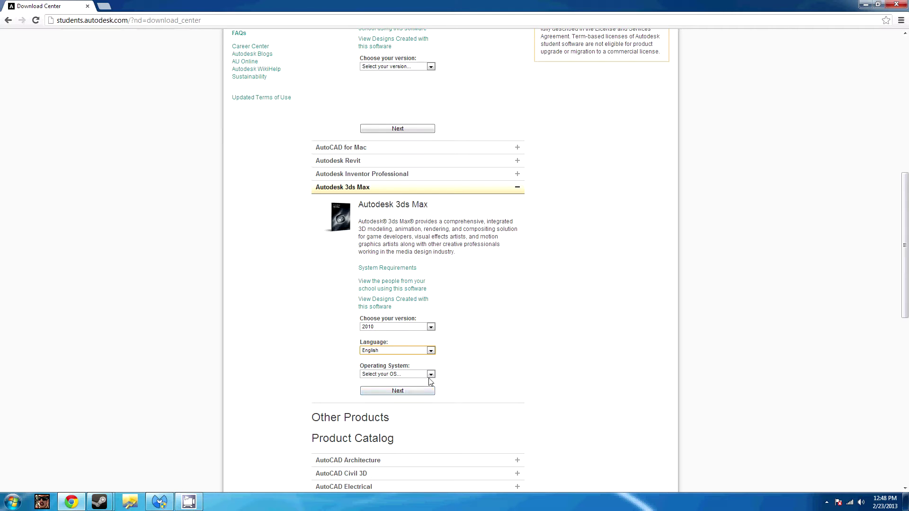
pyautogui.click(430, 375)
pyautogui.click(392, 387)
pyautogui.scroll(-1, 320, 381)
pyautogui.click(399, 344)
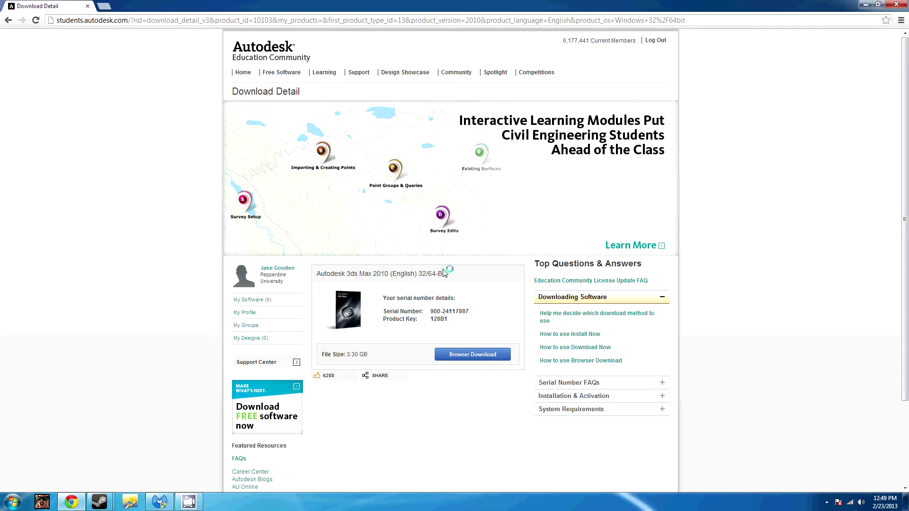
# Step: Open the Windows Start menu once the 3ds Max 2010 download details have loaded
pyautogui.click(11, 502)
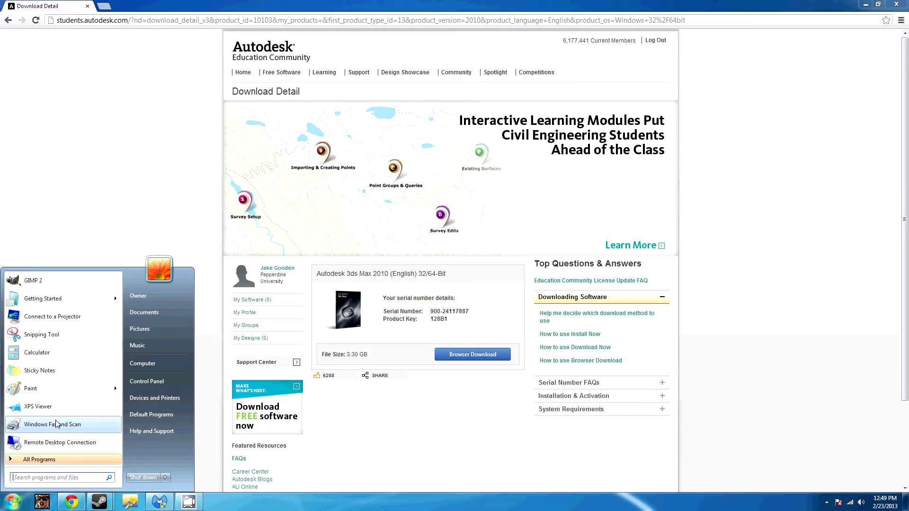
# Step: Launch Notepad and copy the serial number and product key lines from the download page
pyautogui.write('note')
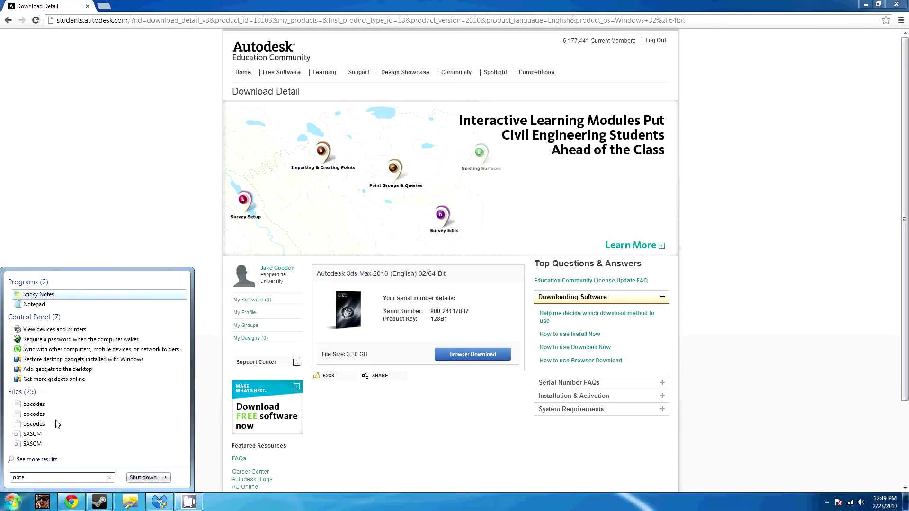
pyautogui.click(76, 304)
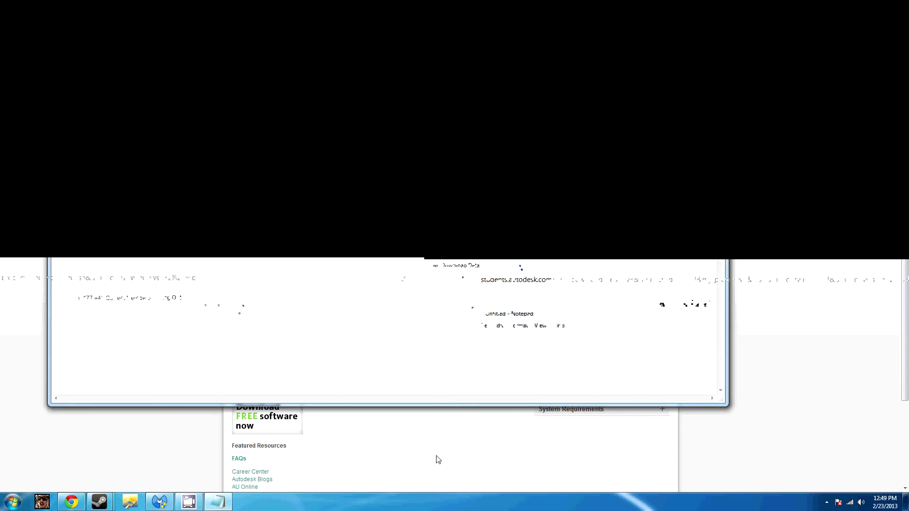
pyautogui.click(436, 461)
pyautogui.moveTo(458, 327); pyautogui.dragTo(380, 296)
pyautogui.rightClick(389, 296)
pyautogui.click(407, 301)
# Step: Paste the serial details into the untitled note and return to the download page
pyautogui.click(218, 502)
pyautogui.rightClick(221, 267)
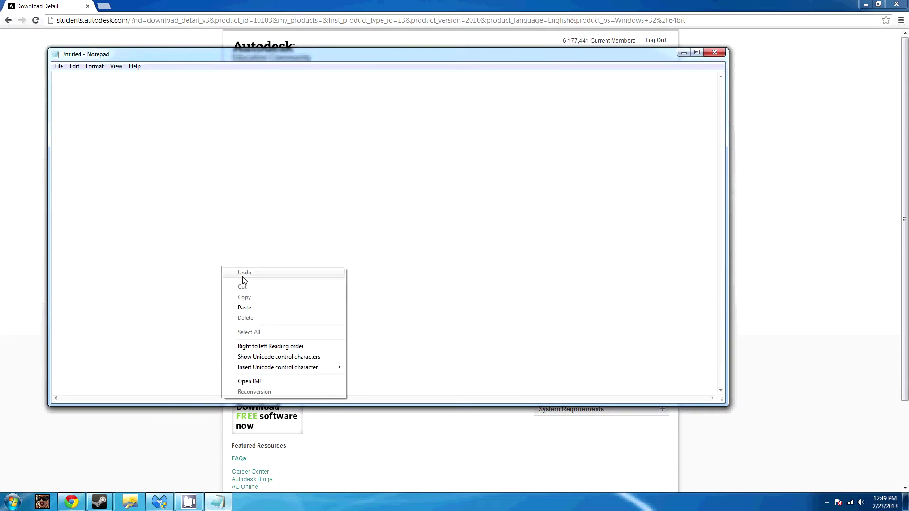
pyautogui.click(262, 308)
pyautogui.click(13, 265)
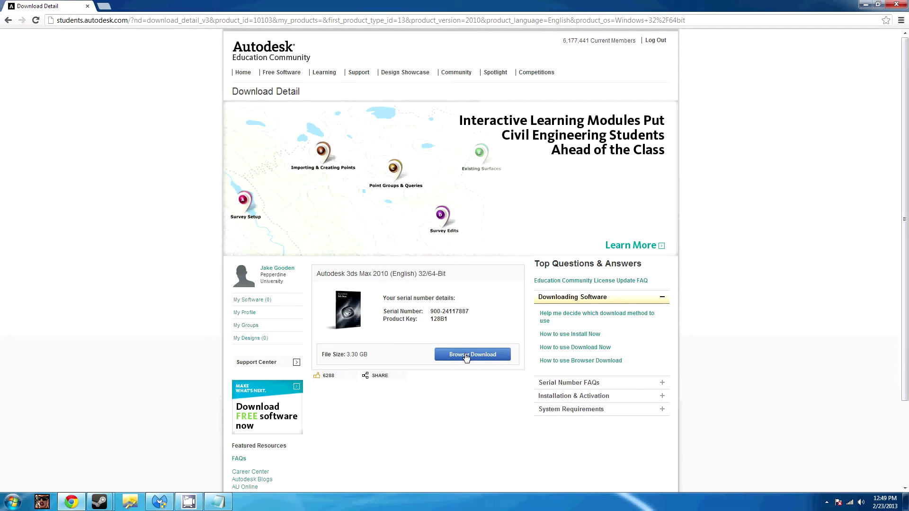
# Step: Download the 3ds Max 2010 installer and run it, allowing the unverified file
pyautogui.click(466, 355)
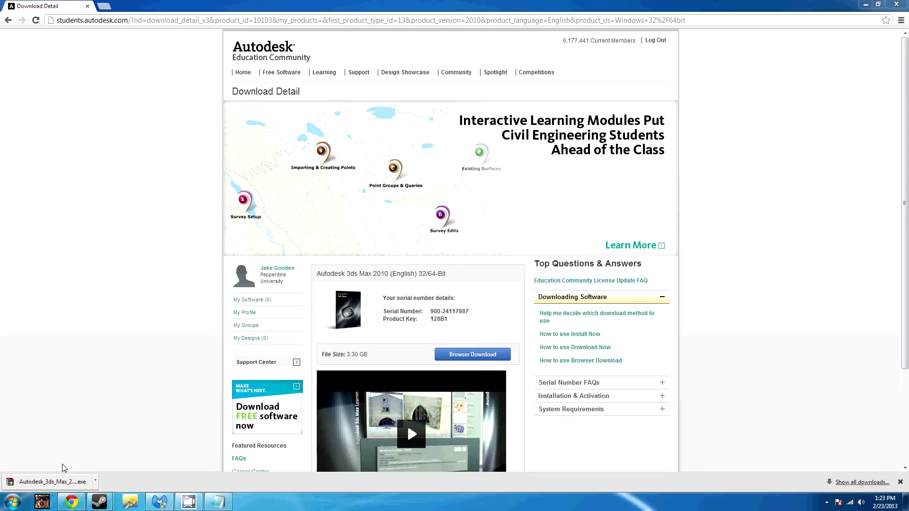
pyautogui.click(52, 482)
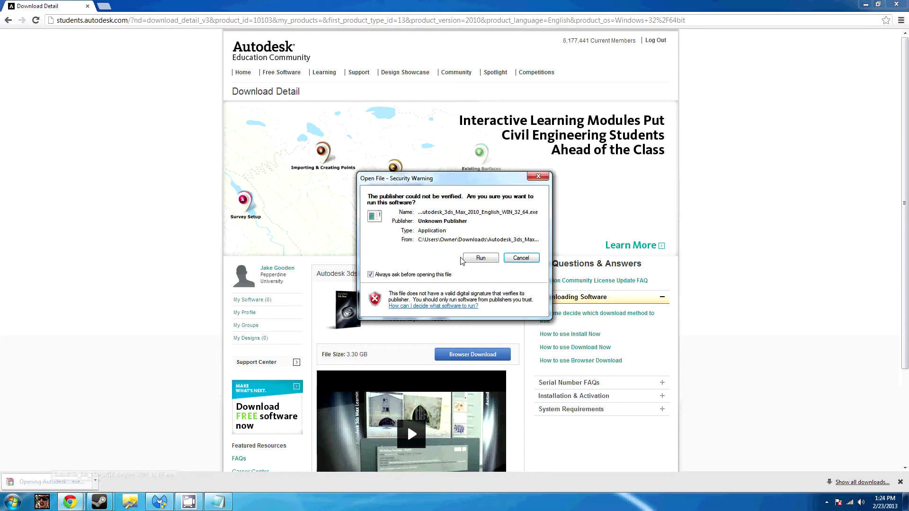
pyautogui.click(480, 258)
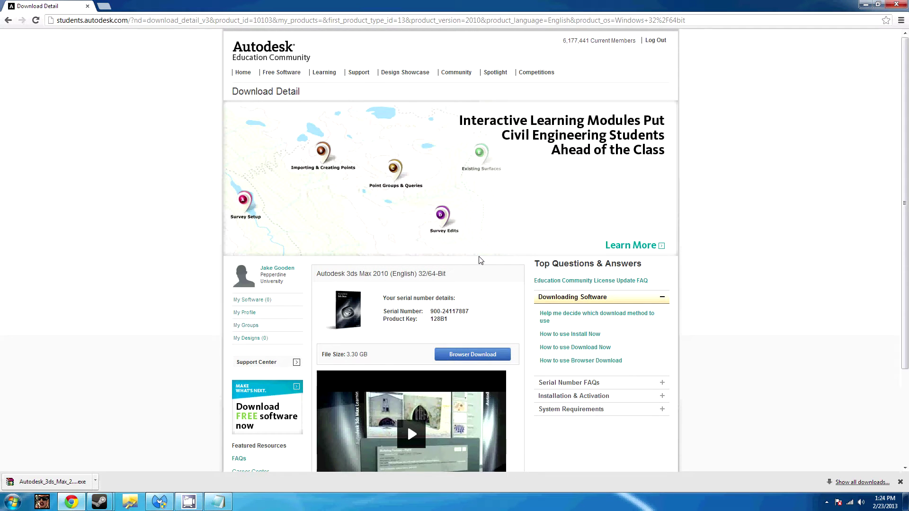
# Step: Minimize Chrome and the serial-number notes to clear the desktop
pyautogui.click(865, 5)
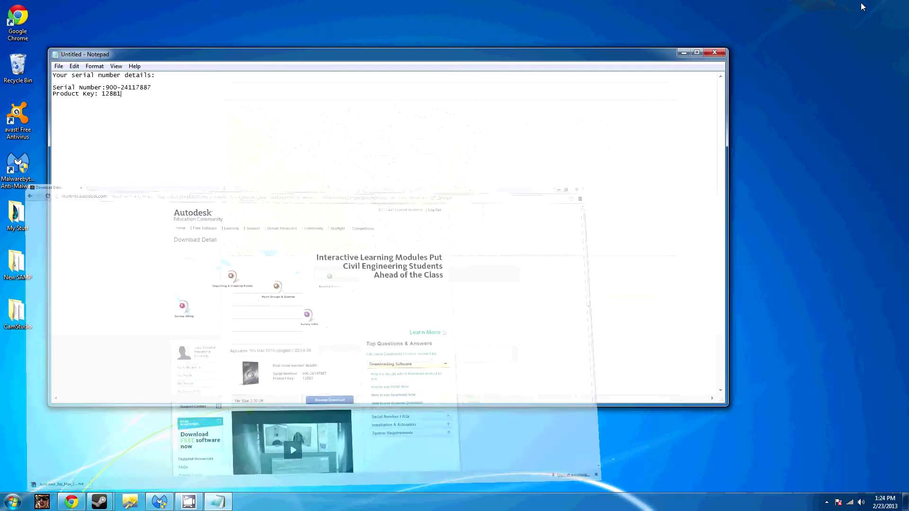
pyautogui.click(684, 52)
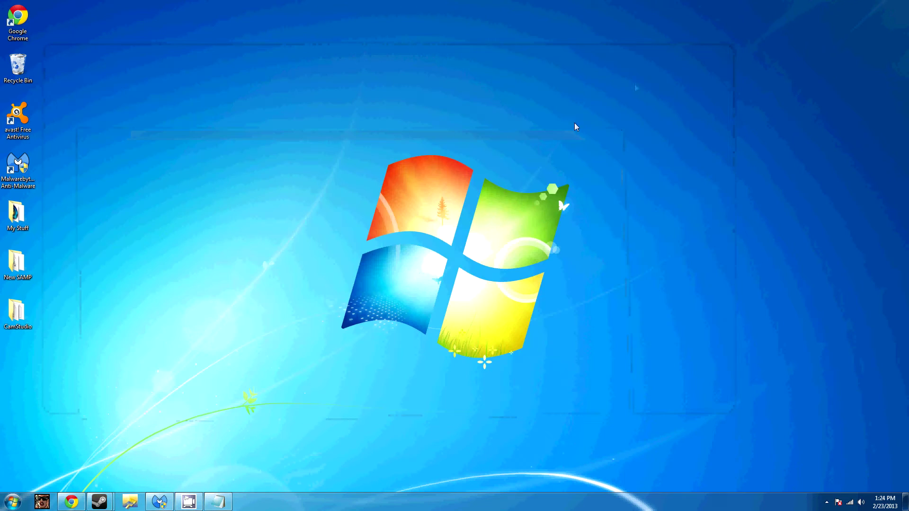
pyautogui.moveTo(74, 505)
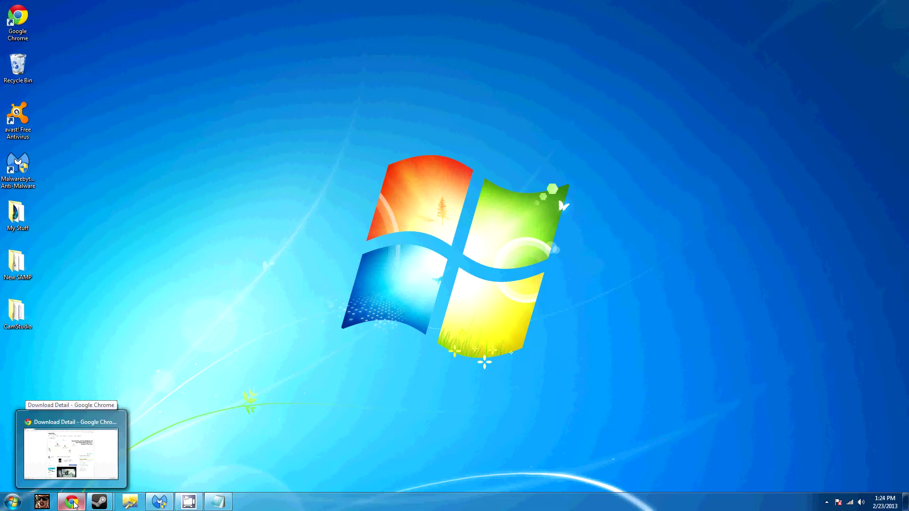
pyautogui.click(74, 505)
pyautogui.click(75, 506)
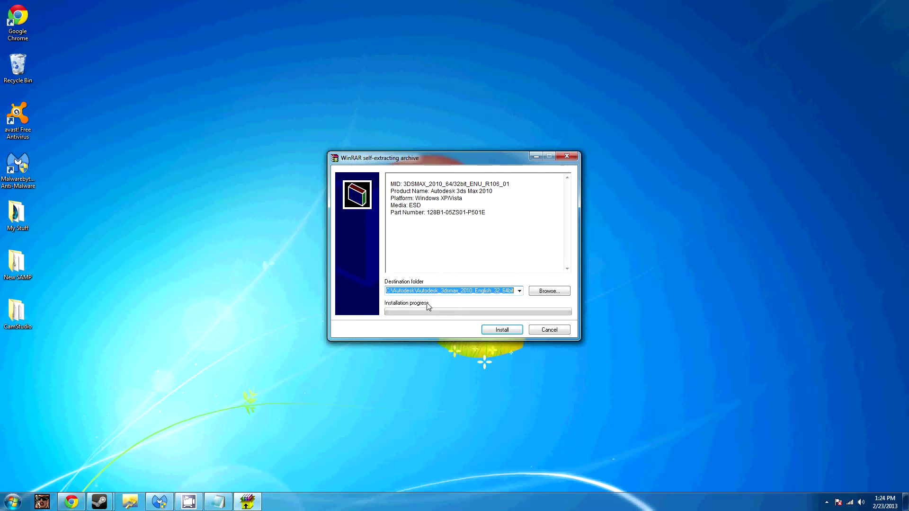
# Step: Start the WinRAR extraction with Install and let the 3ds Max 2010 launcher open
pyautogui.click(512, 330)
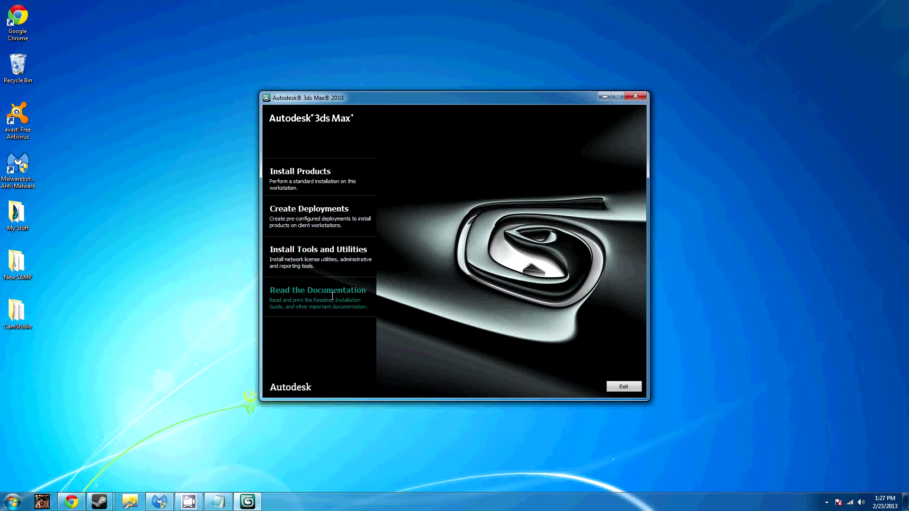
# Step: Choose Install Products, excluding Tutorials Files and the 32-bit Components
pyautogui.click(302, 188)
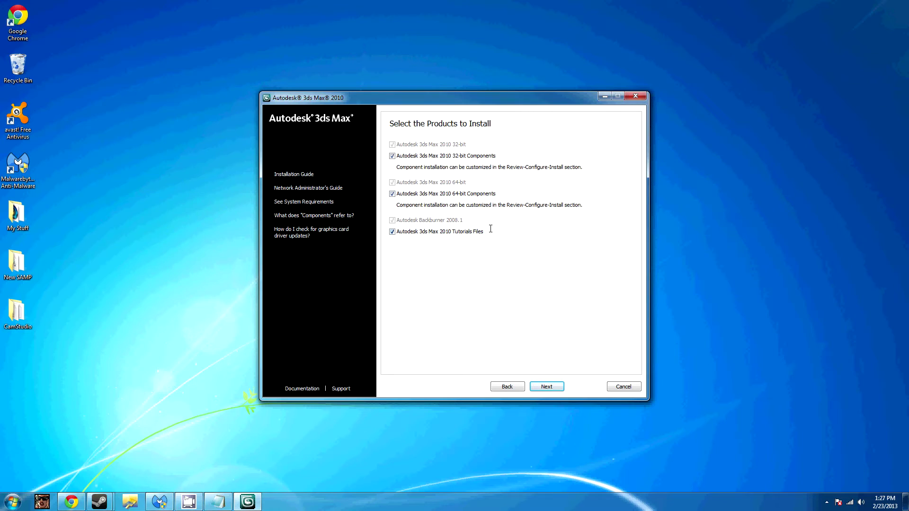
pyautogui.click(393, 232)
pyautogui.click(395, 157)
pyautogui.click(545, 386)
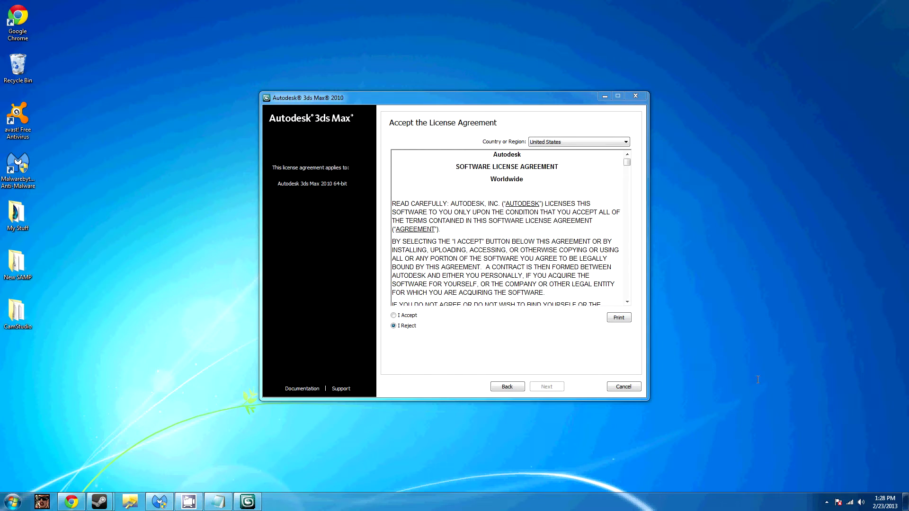
# Step: Accept the software licence agreement and continue
pyautogui.click(404, 316)
pyautogui.click(404, 316)
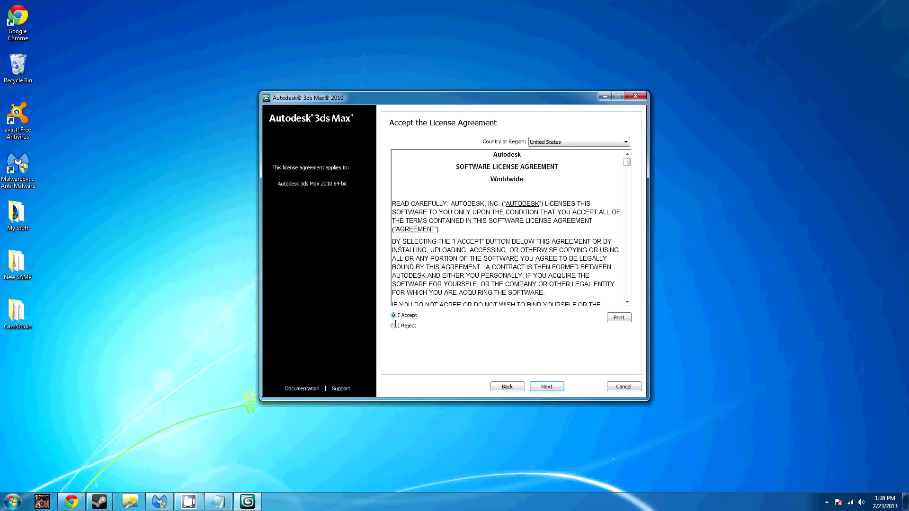
pyautogui.click(549, 387)
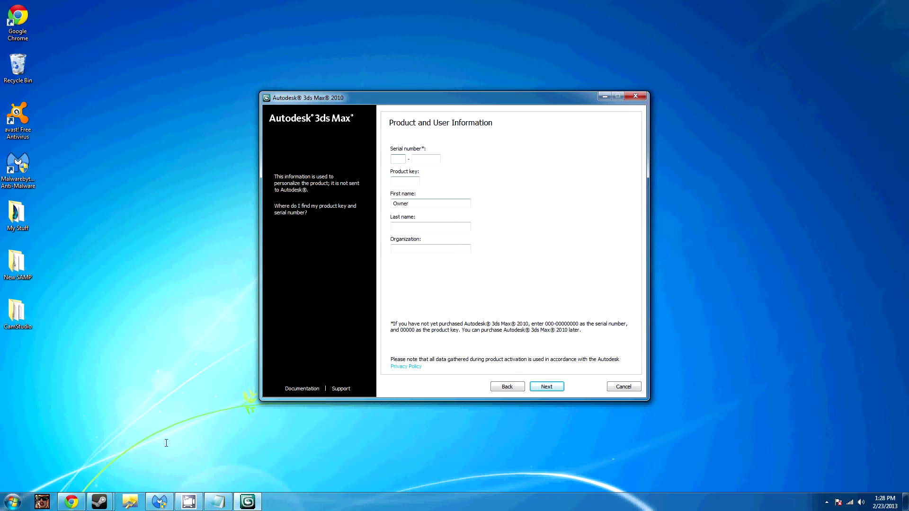
# Step: Bring up the serial-number notes and position them beside the installer form
pyautogui.moveTo(209, 501)
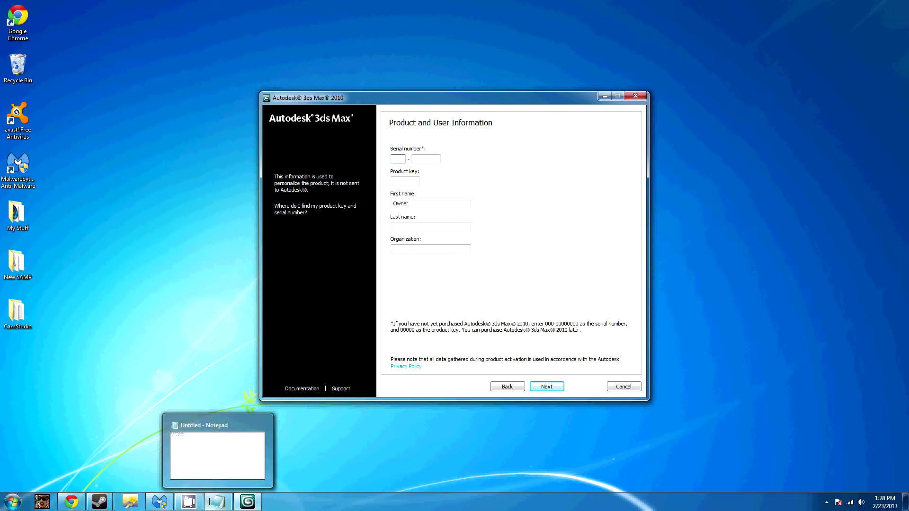
pyautogui.click(211, 502)
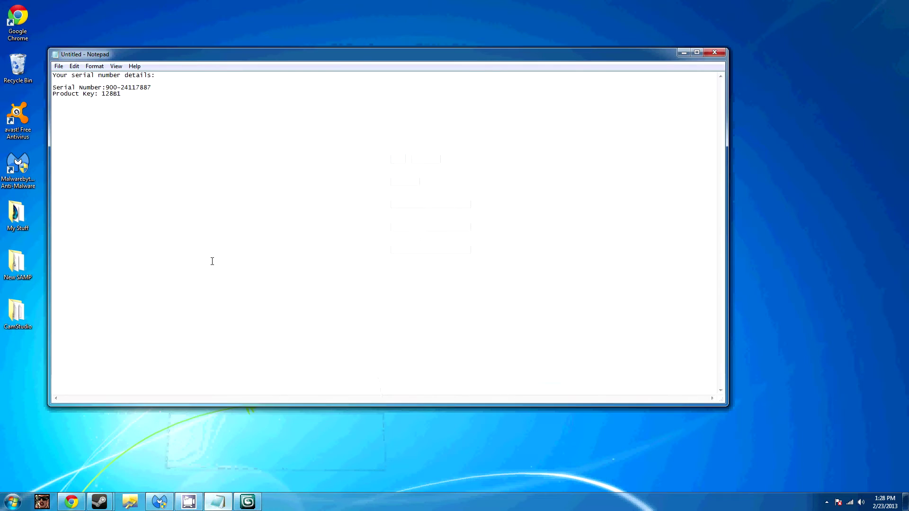
pyautogui.moveTo(123, 53); pyautogui.dragTo(60, 33)
pyautogui.click(307, 96)
pyautogui.click(353, 162)
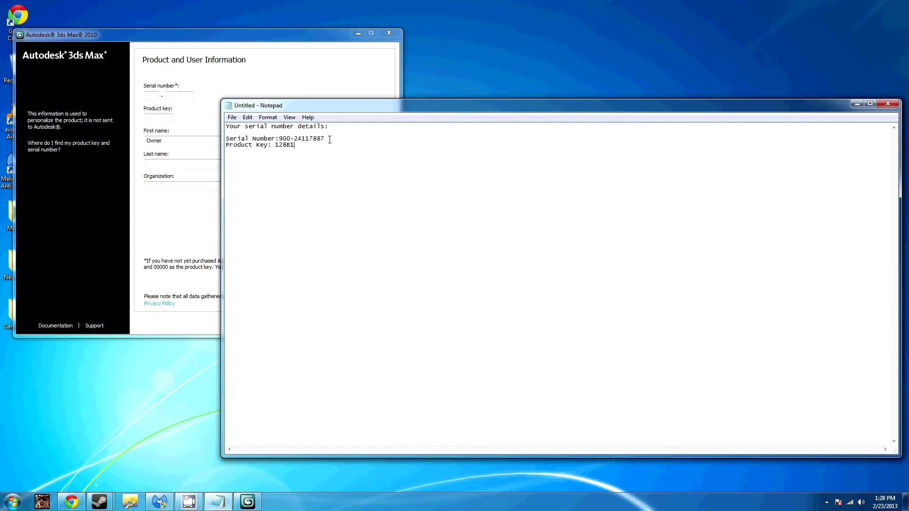
pyautogui.moveTo(324, 139); pyautogui.dragTo(308, 144)
pyautogui.moveTo(317, 104); pyautogui.dragTo(514, 75)
# Step: Enter the serial number, product key, user's name and organization, then proceed to review
pyautogui.click(152, 97)
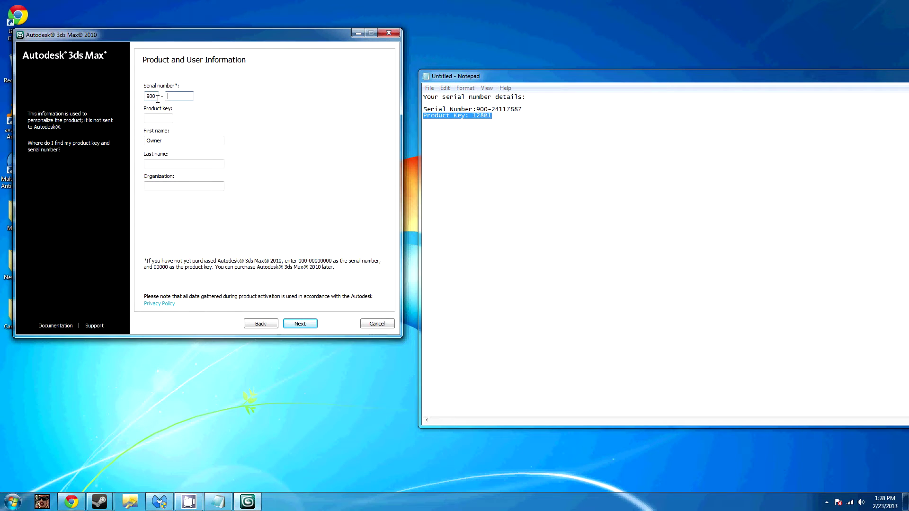
pyautogui.press('Tab')
pyautogui.press('Tab')
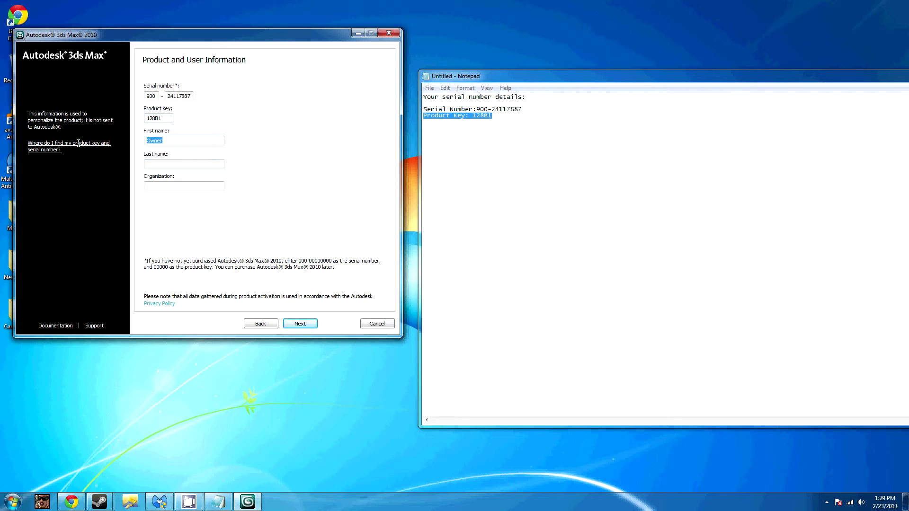
pyautogui.press('Tab')
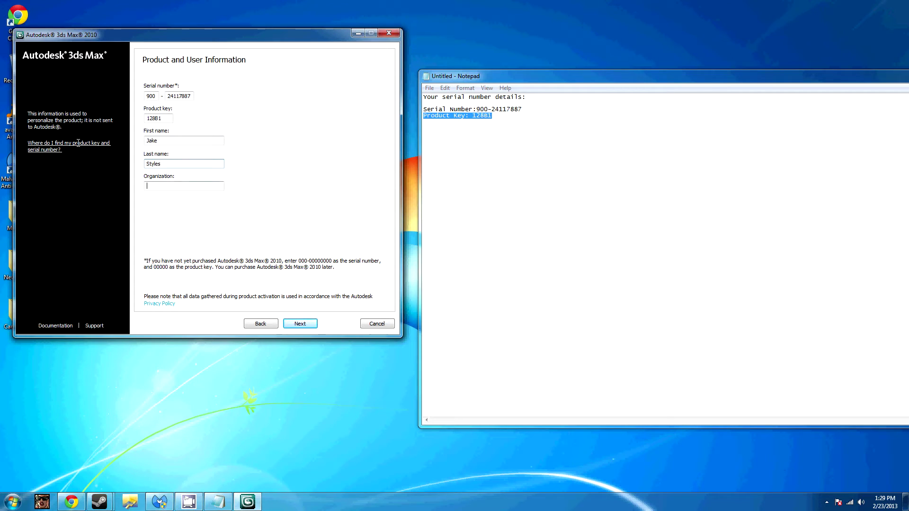
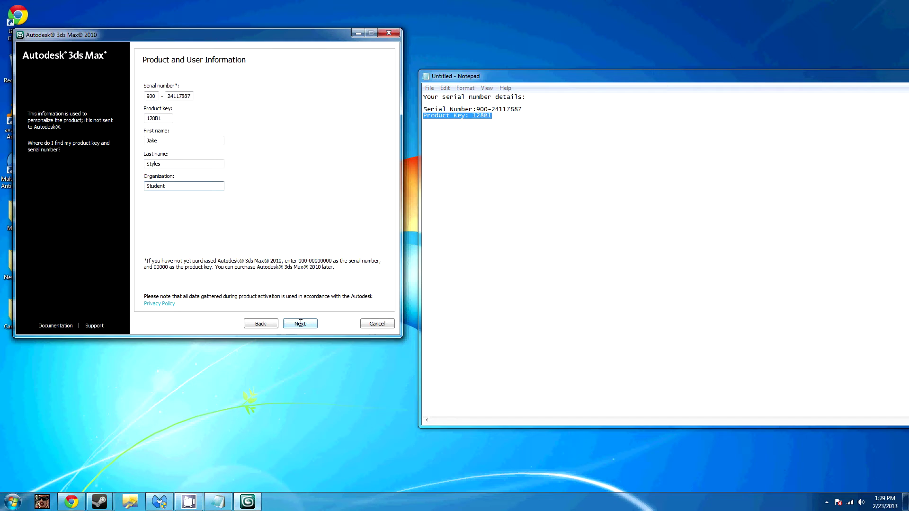
pyautogui.click(301, 323)
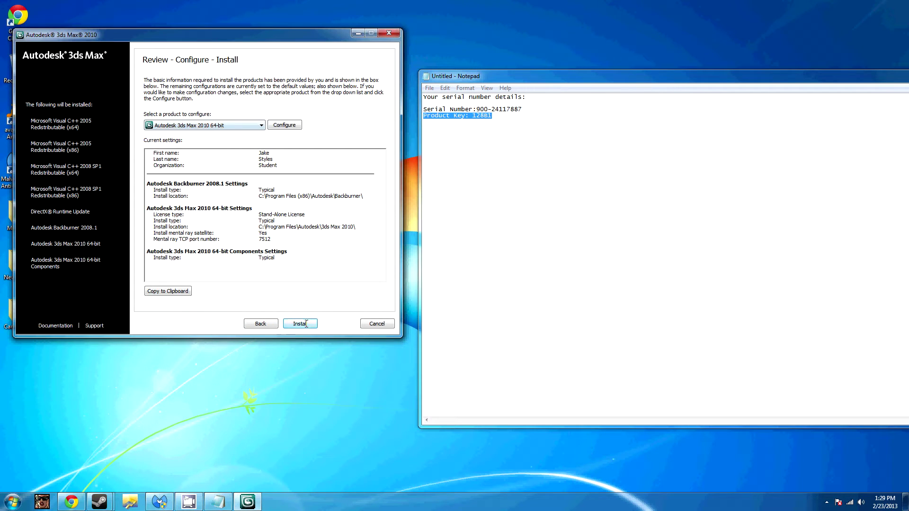
# Step: Install 3ds Max 2010 64-bit with Backburner 2008.1 and its components until installation completes
pyautogui.moveTo(284, 279); pyautogui.dragTo(140, 149)
pyautogui.click(296, 324)
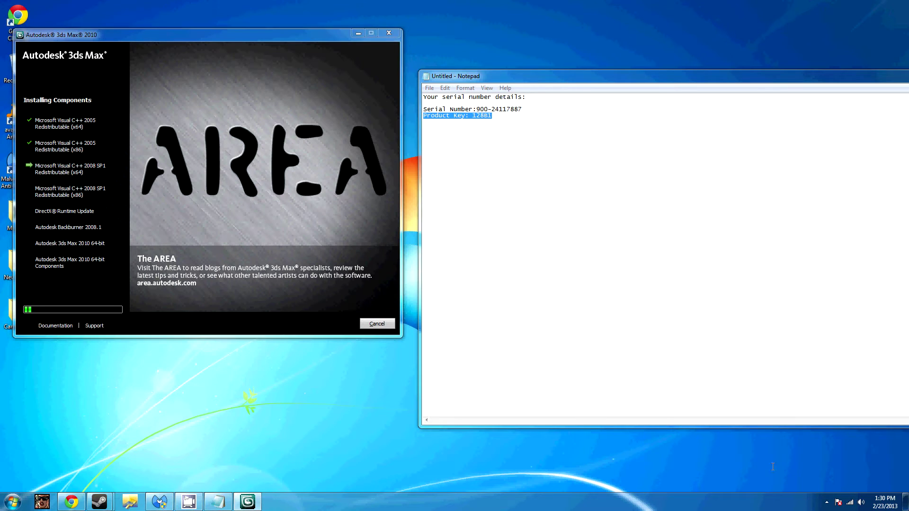
pyautogui.click(826, 502)
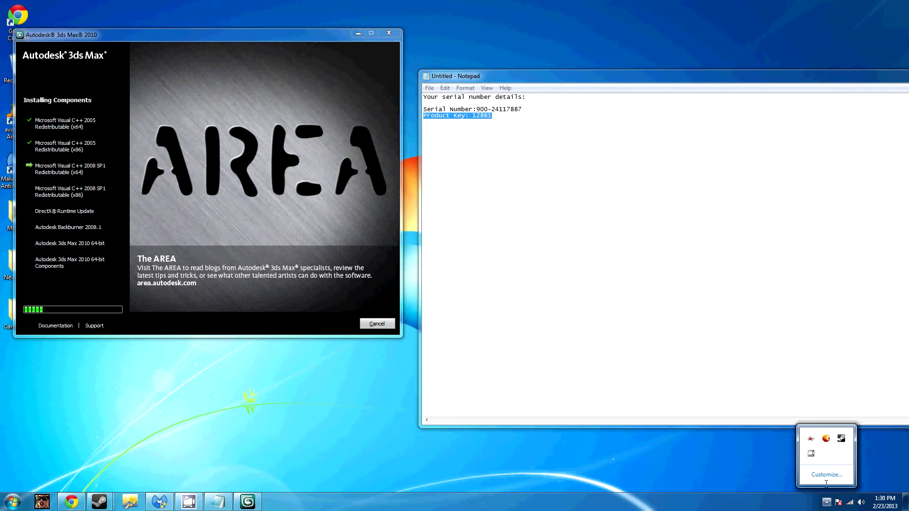
pyautogui.rightClick(809, 453)
pyautogui.click(832, 435)
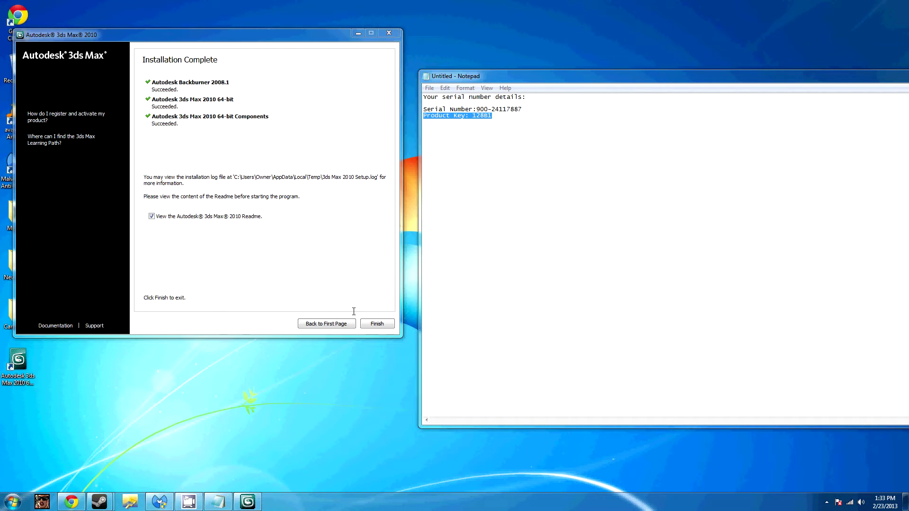
# Step: Finish the installer and close the WordPad readme
pyautogui.click(371, 324)
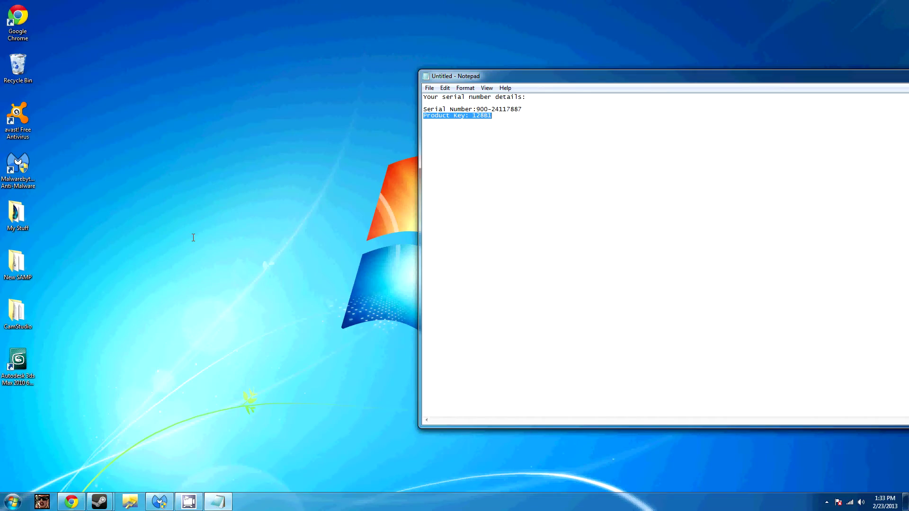
pyautogui.scroll(-5, 277, 190)
pyautogui.scroll(-20, 277, 191)
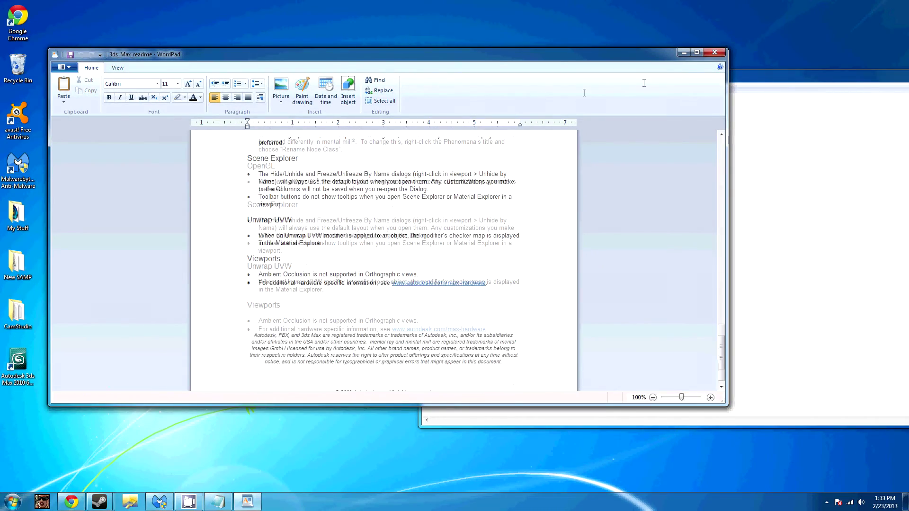
pyautogui.click(715, 52)
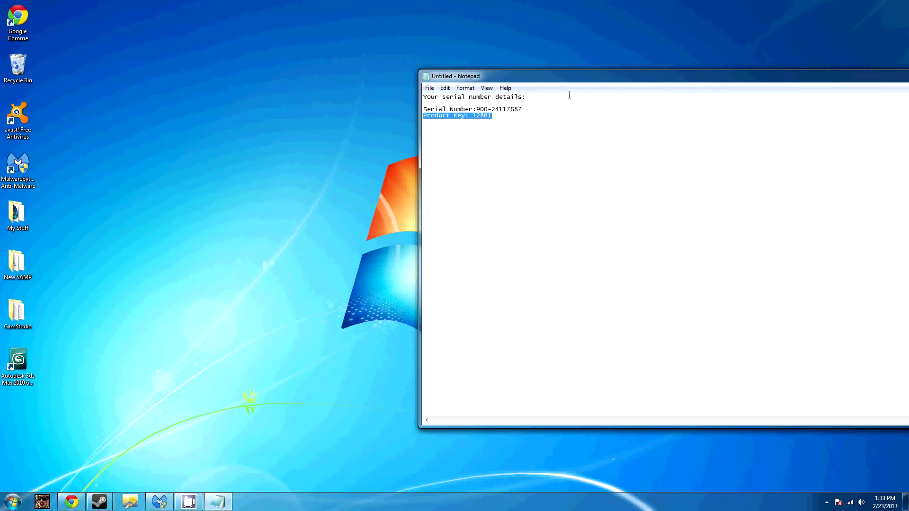
# Step: Minimize the serial number notes in Notepad and rearrange items on the desktop
pyautogui.moveTo(778, 76); pyautogui.dragTo(578, 99)
pyautogui.click(855, 98)
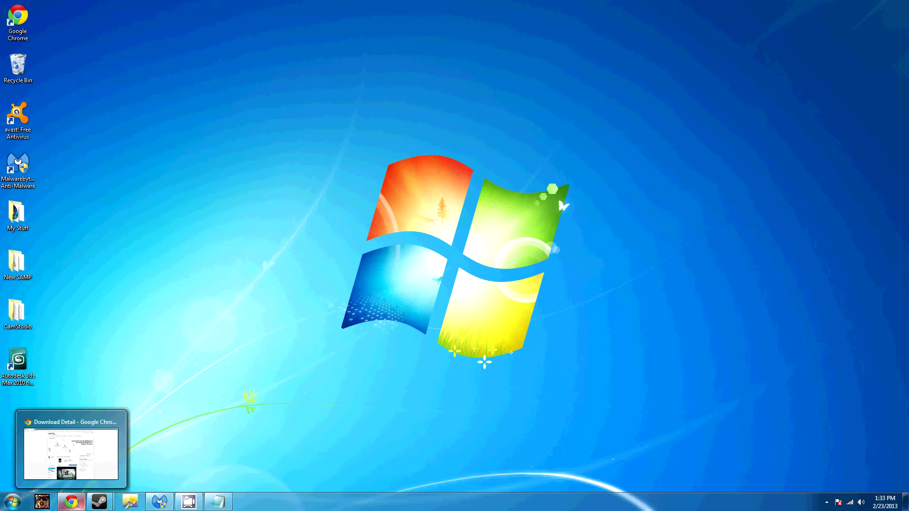
pyautogui.moveTo(167, 396); pyautogui.dragTo(260, 303)
pyautogui.moveTo(128, 407); pyautogui.dragTo(379, 256)
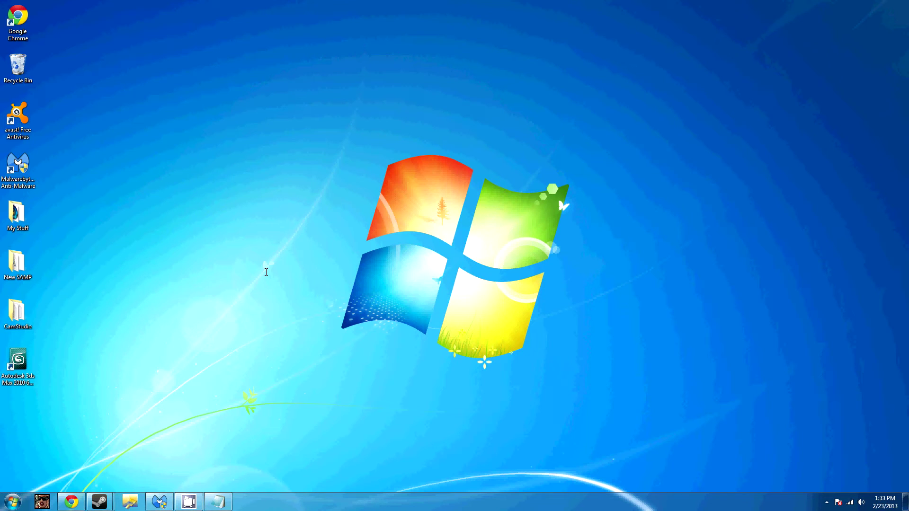
# Step: Search Google in a new Chrome tab for 'kams script for 3ds max'
pyautogui.click(71, 501)
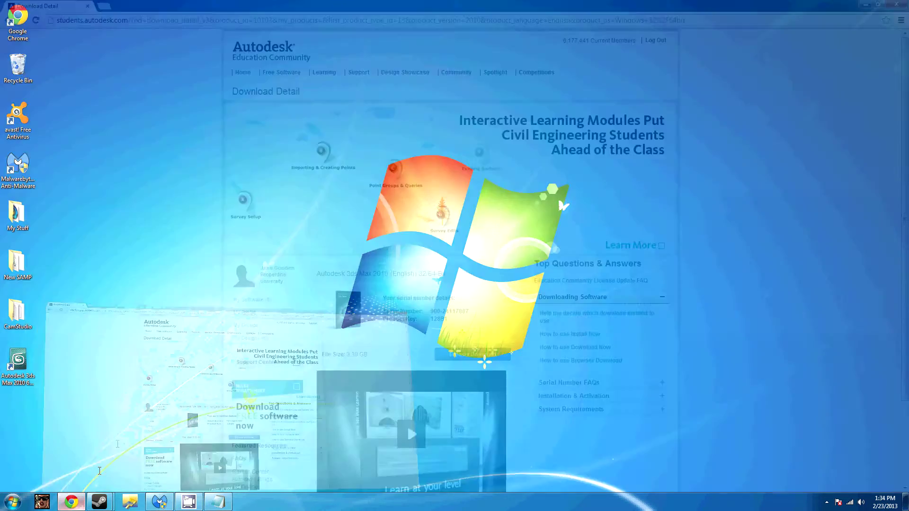
pyautogui.click(104, 6)
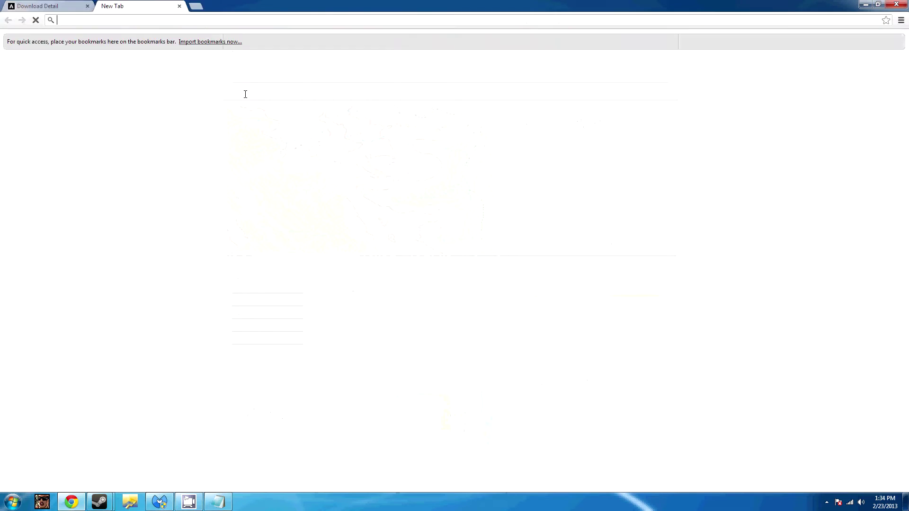
pyautogui.click(626, 186)
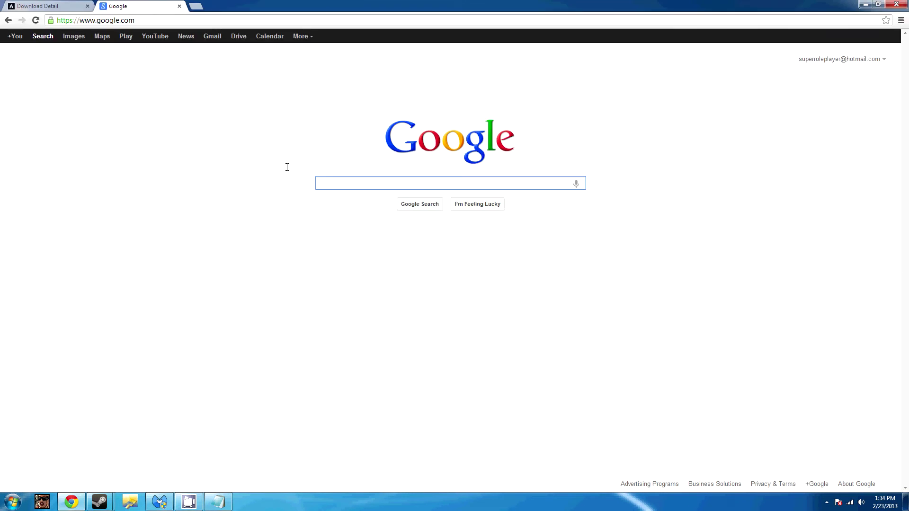
pyautogui.write('kams')
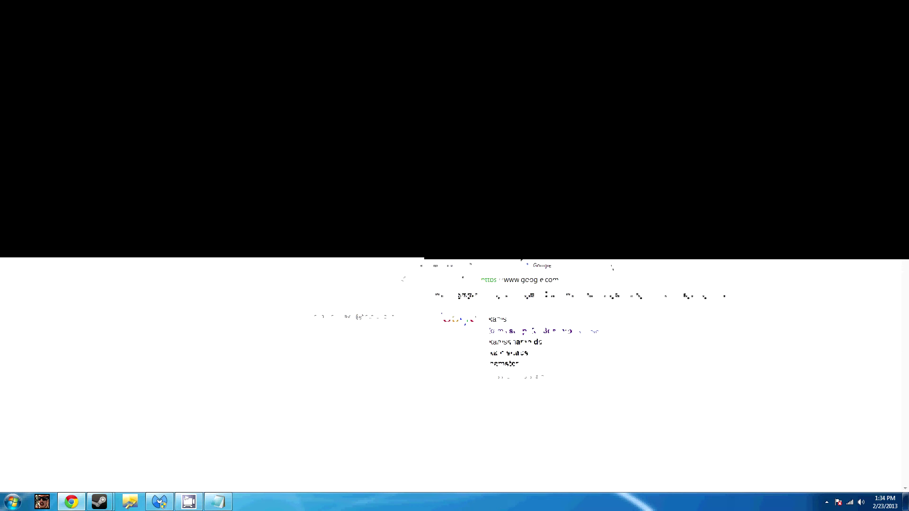
pyautogui.press('Down')
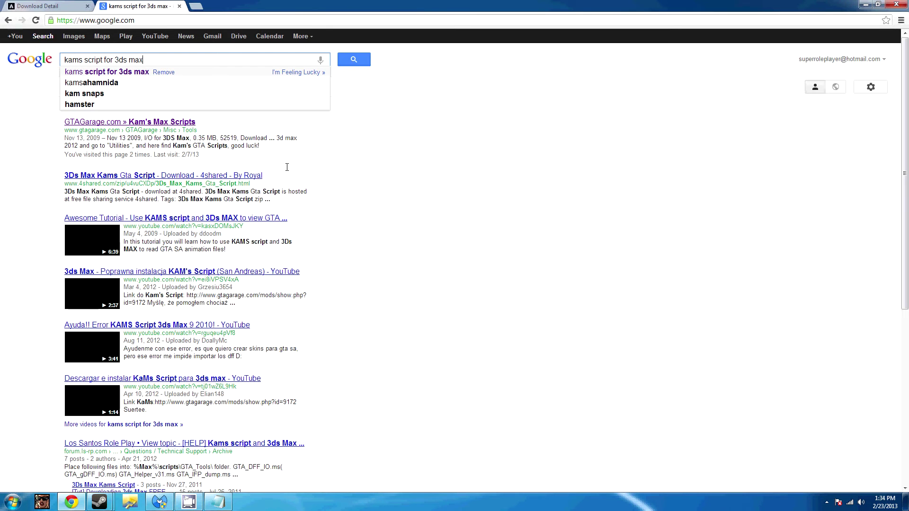
pyautogui.press('Return')
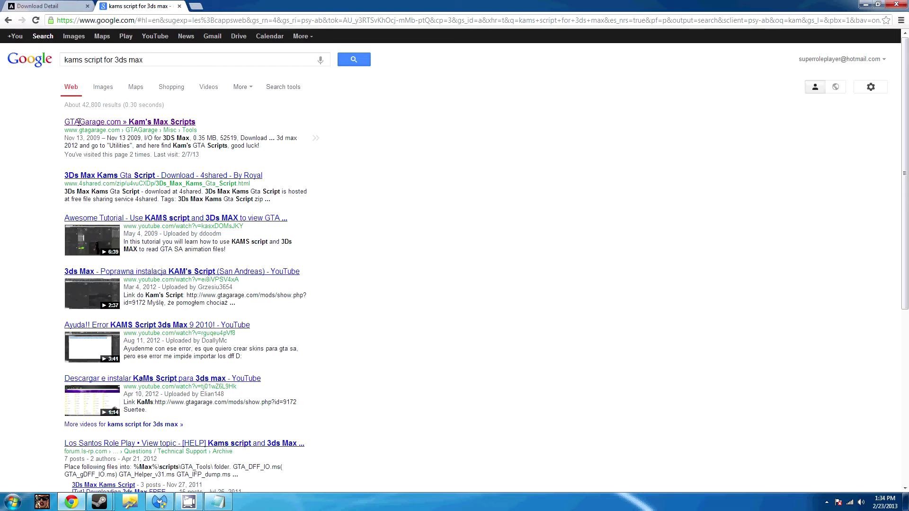
# Step: Download KAMS_Max.rar (I/O for 3DS Max) from GTAGarage's Kam's Max Scripts page and open it
pyautogui.click(79, 122)
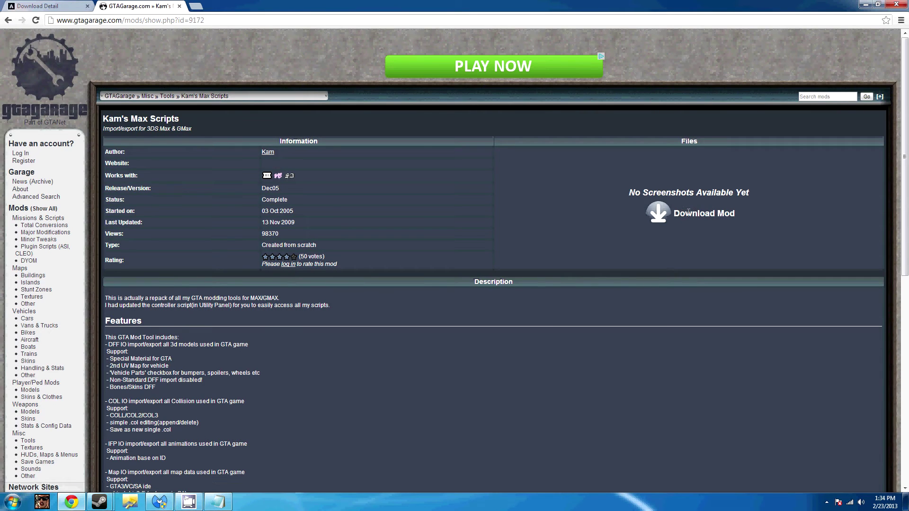
pyautogui.click(688, 212)
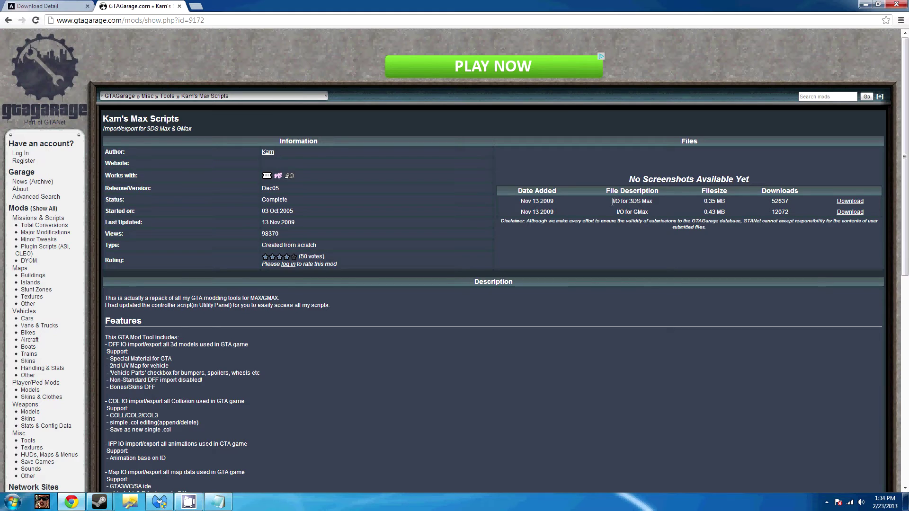
pyautogui.moveTo(612, 201); pyautogui.dragTo(794, 200)
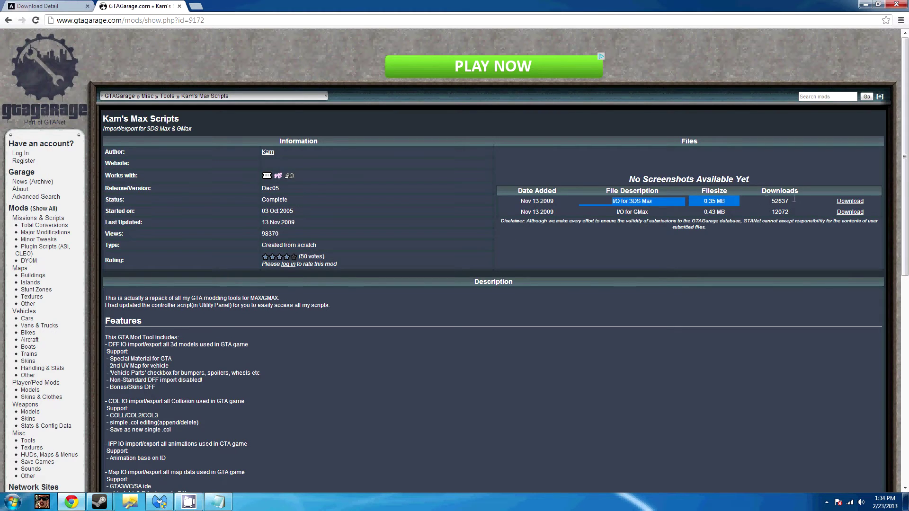
pyautogui.click(848, 201)
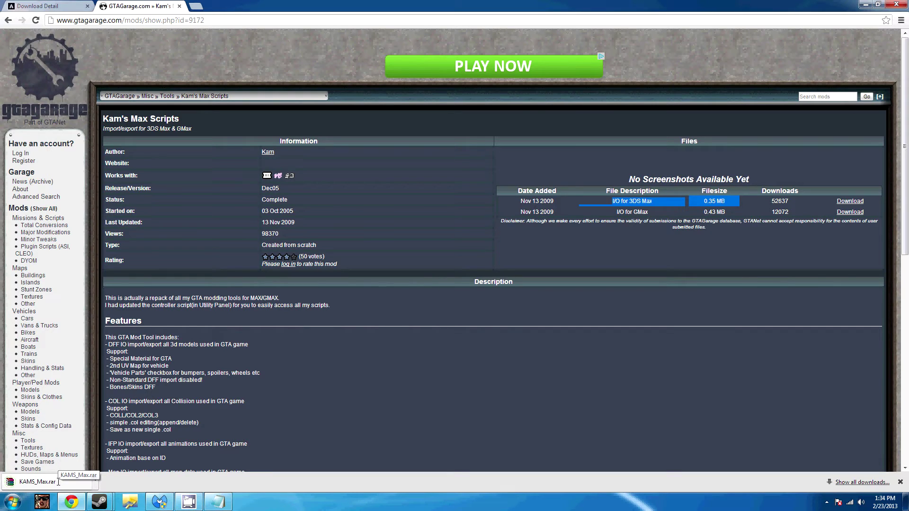
pyautogui.click(58, 481)
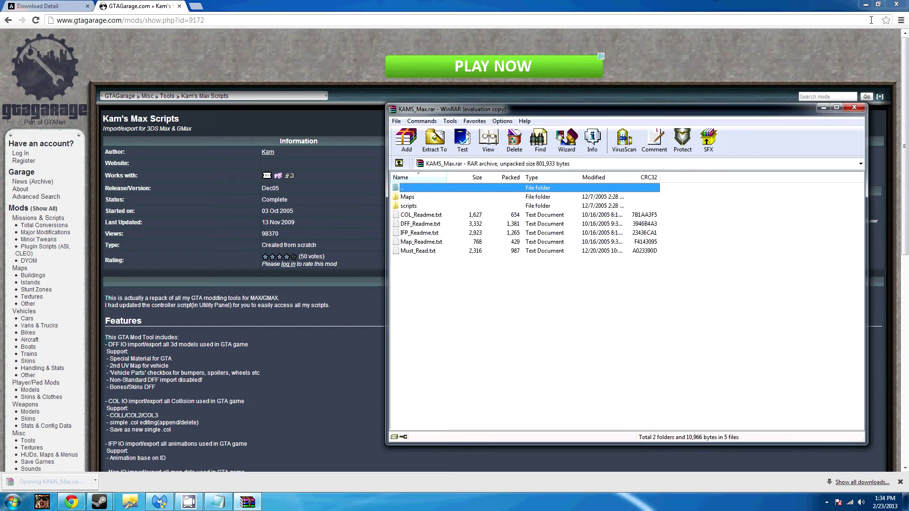
# Step: Browse Windows Explorer to C:\Program Files\Autodesk\3ds Max 2010
pyautogui.click(866, 4)
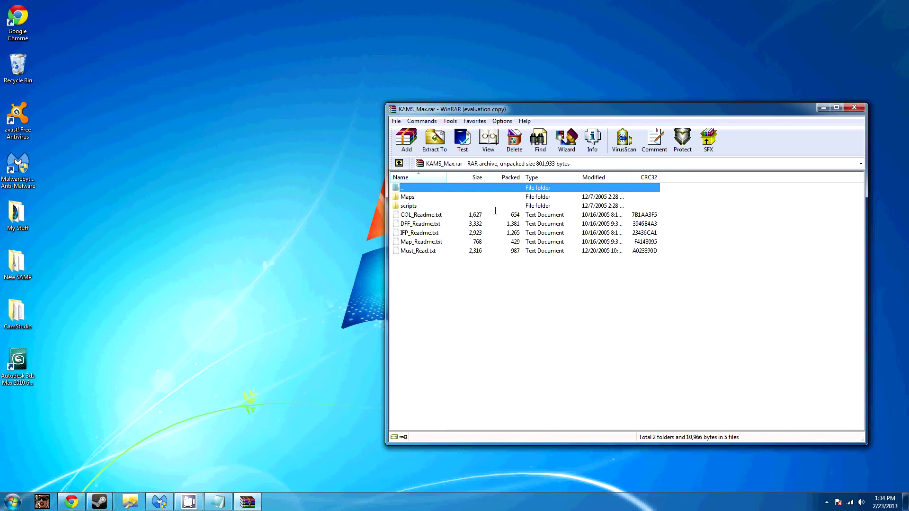
pyautogui.click(12, 502)
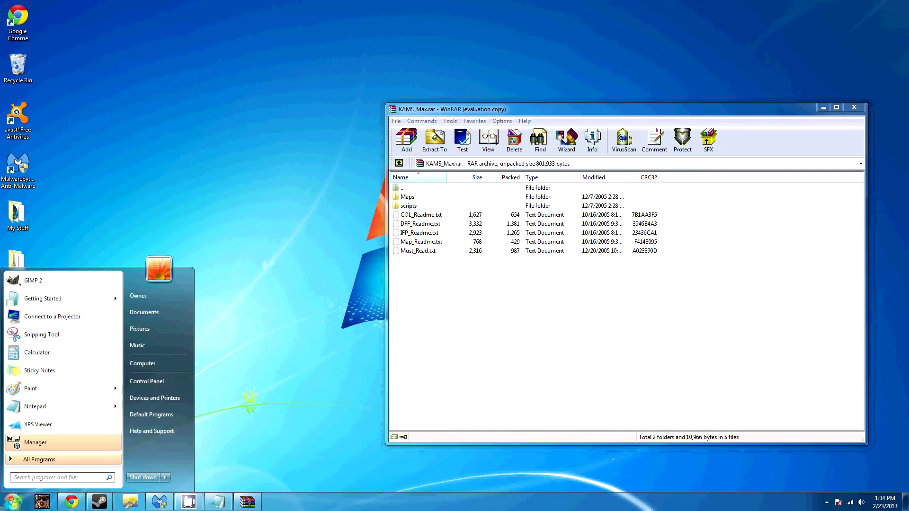
pyautogui.click(161, 363)
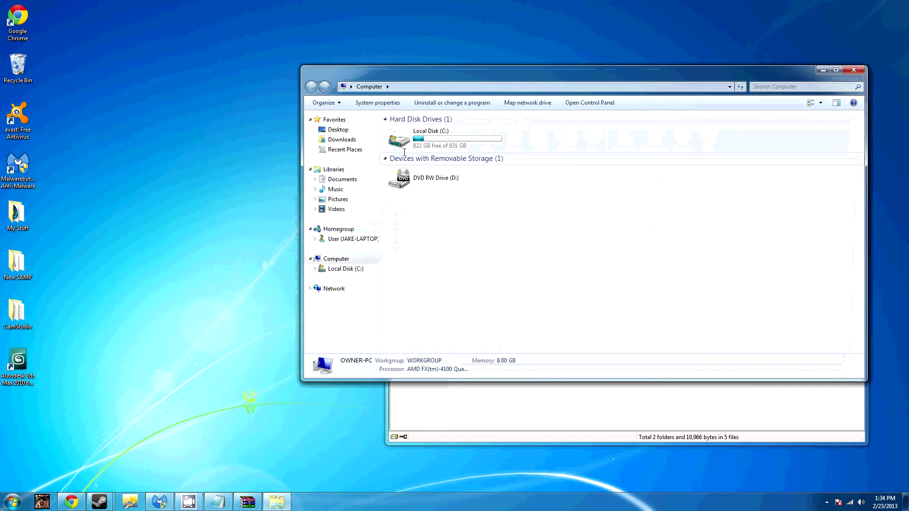
pyautogui.doubleClick(420, 128)
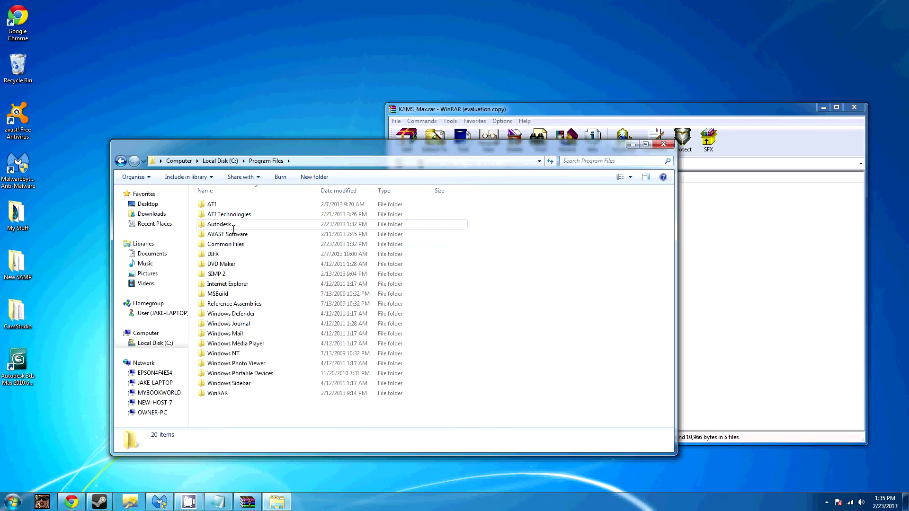
pyautogui.doubleClick(223, 224)
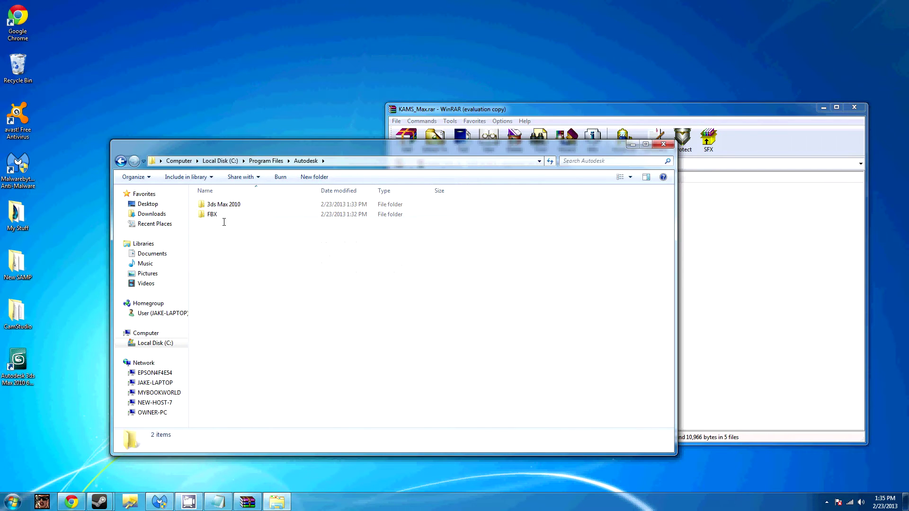
pyautogui.doubleClick(235, 205)
pyautogui.scroll(-5, 233, 282)
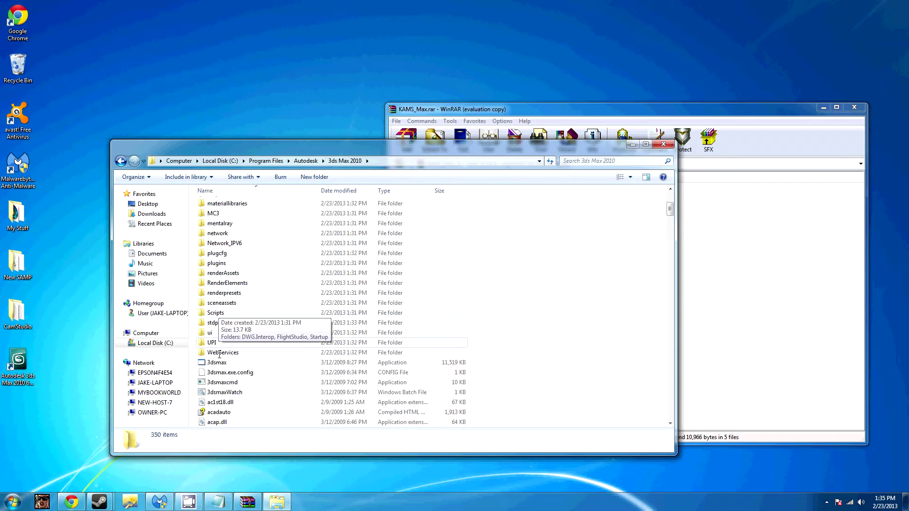
# Step: Open the Scripts folder in Explorer, preview the archive's scripts folder, and select all archive contents
pyautogui.click(467, 109)
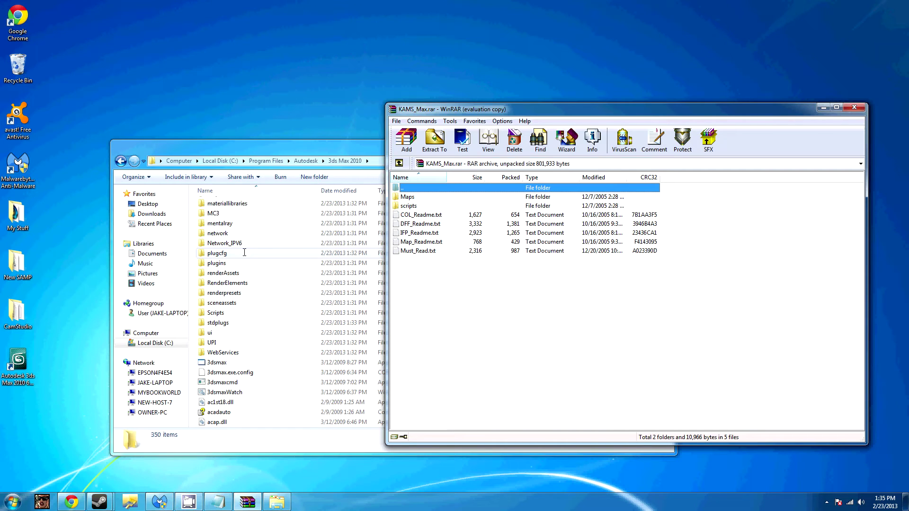
pyautogui.click(405, 206)
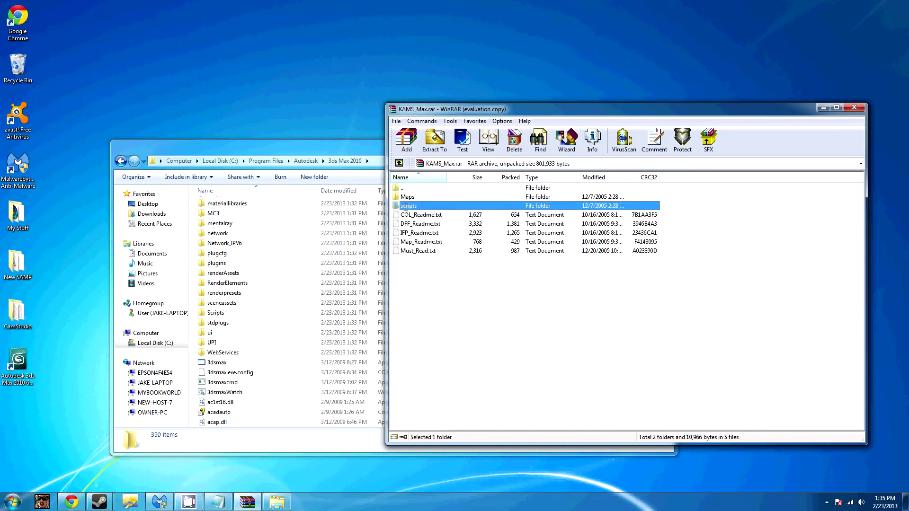
pyautogui.doubleClick(406, 206)
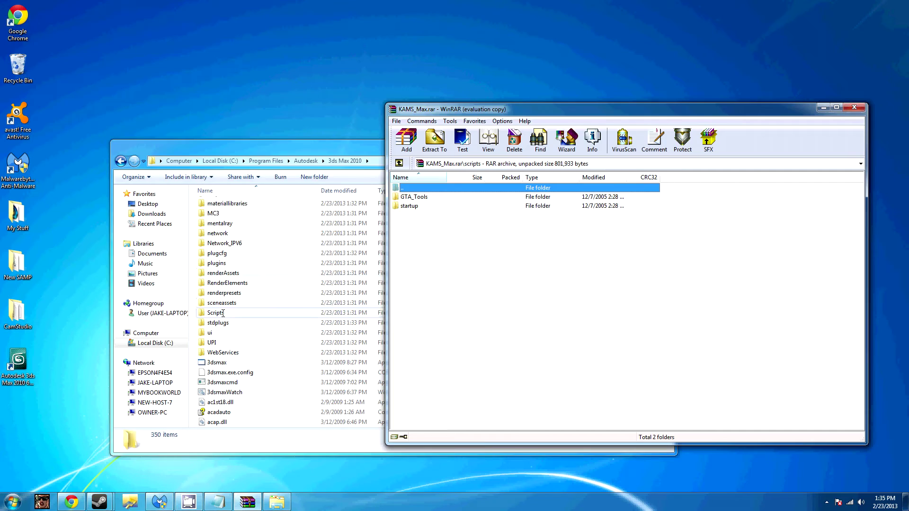
pyautogui.doubleClick(222, 313)
pyautogui.click(628, 244)
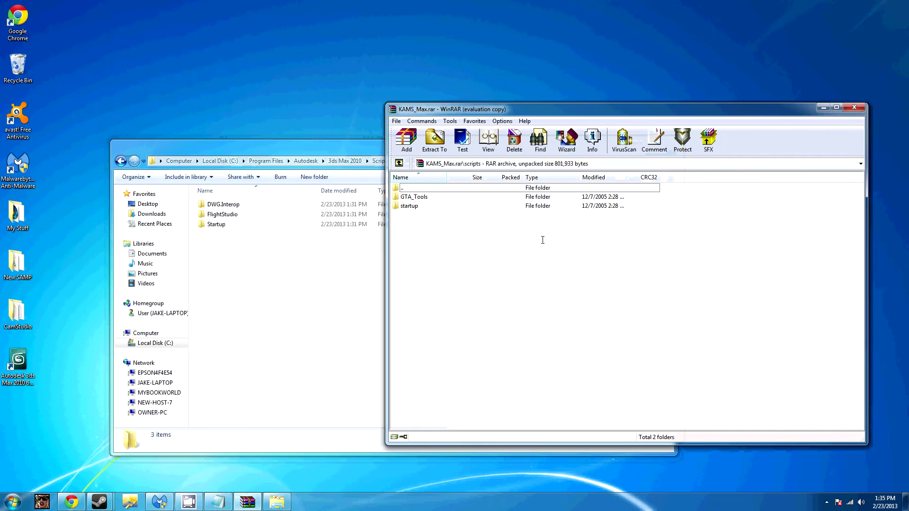
pyautogui.doubleClick(403, 188)
pyautogui.moveTo(424, 269); pyautogui.dragTo(432, 196)
# Step: Extract KAMS_Max.rar to the desktop and group the readmes, Maps and scripts folders together
pyautogui.click(434, 140)
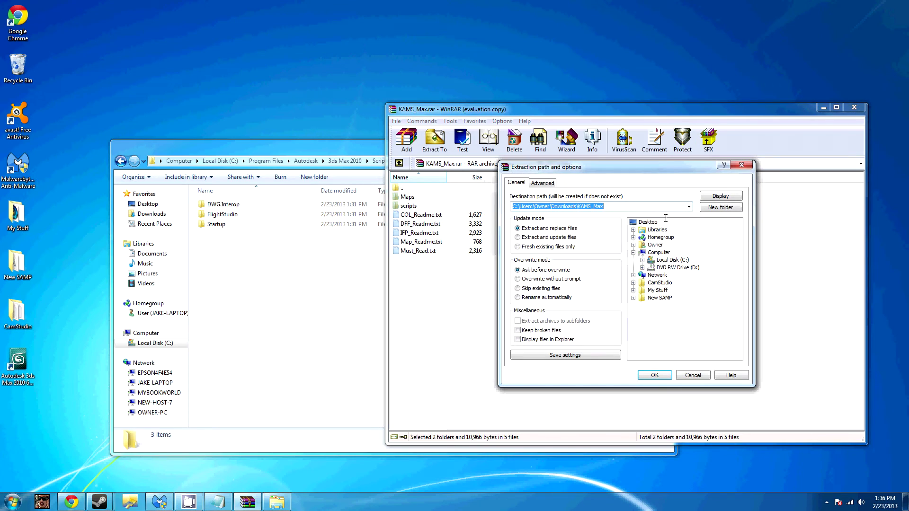
pyautogui.click(653, 371)
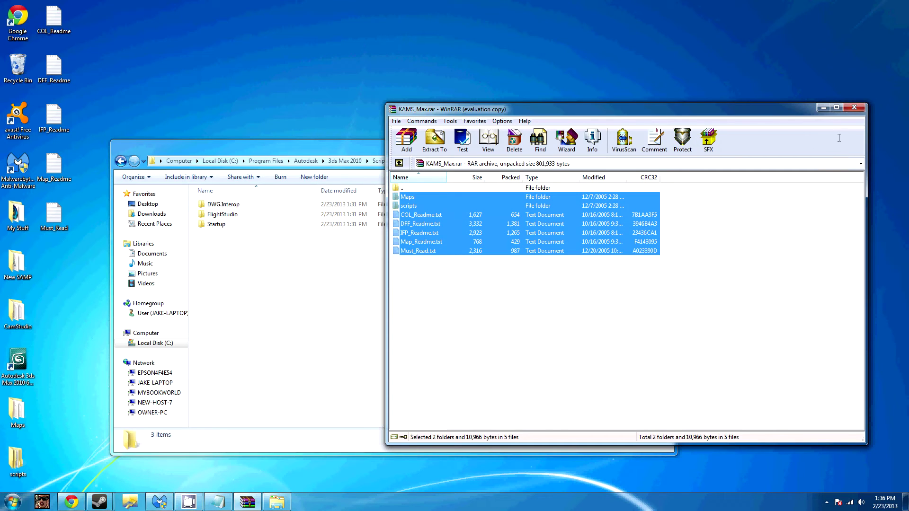
pyautogui.click(854, 108)
pyautogui.moveTo(426, 151); pyautogui.dragTo(557, 121)
pyautogui.moveTo(120, 2); pyautogui.dragTo(53, 265)
pyautogui.moveTo(49, 211); pyautogui.dragTo(220, 376)
pyautogui.moveTo(46, 400); pyautogui.dragTo(198, 204)
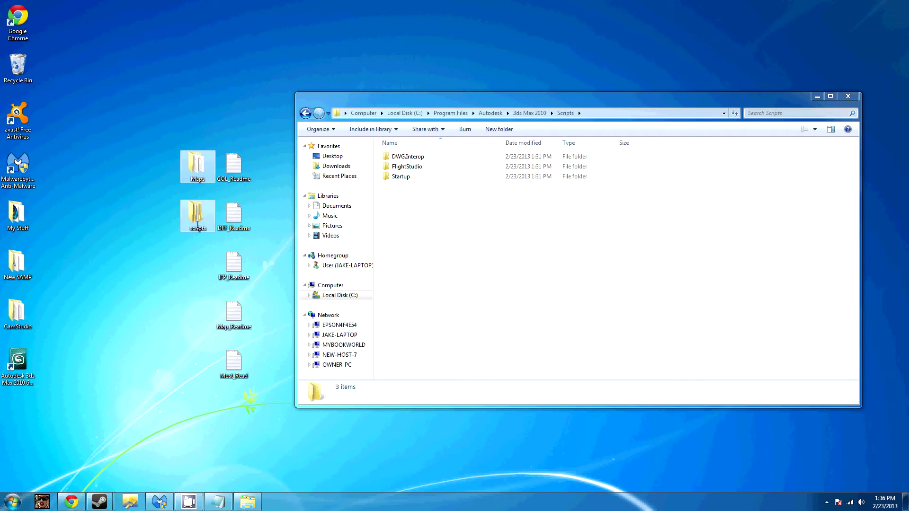
# Step: Move GTA_Tools and Startup from the extracted scripts folder into the 3ds Max 2010 Scripts folder
pyautogui.doubleClick(199, 219)
pyautogui.moveTo(428, 114); pyautogui.dragTo(468, 275)
pyautogui.moveTo(486, 362); pyautogui.dragTo(497, 241)
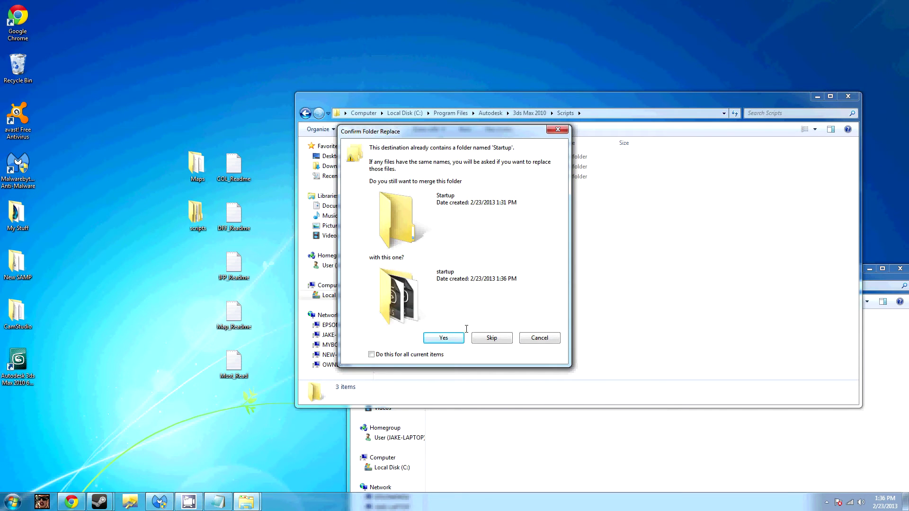
pyautogui.click(447, 337)
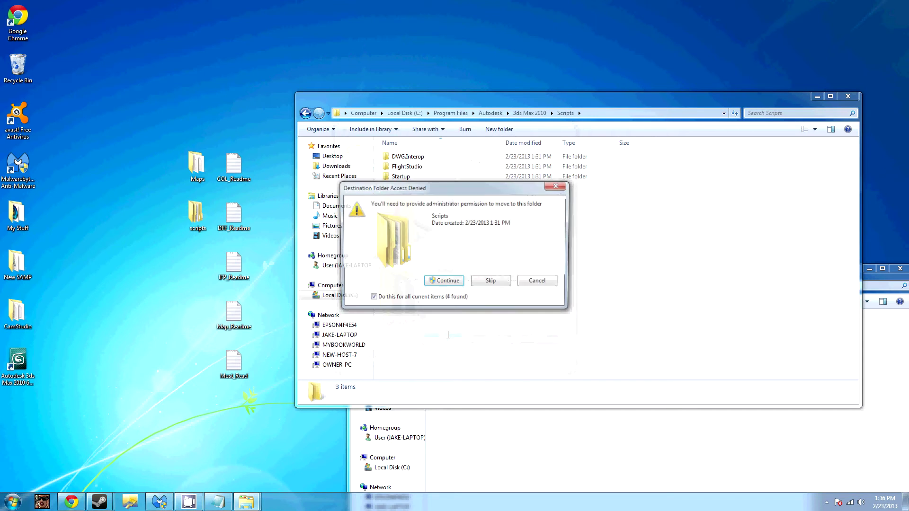
pyautogui.click(447, 284)
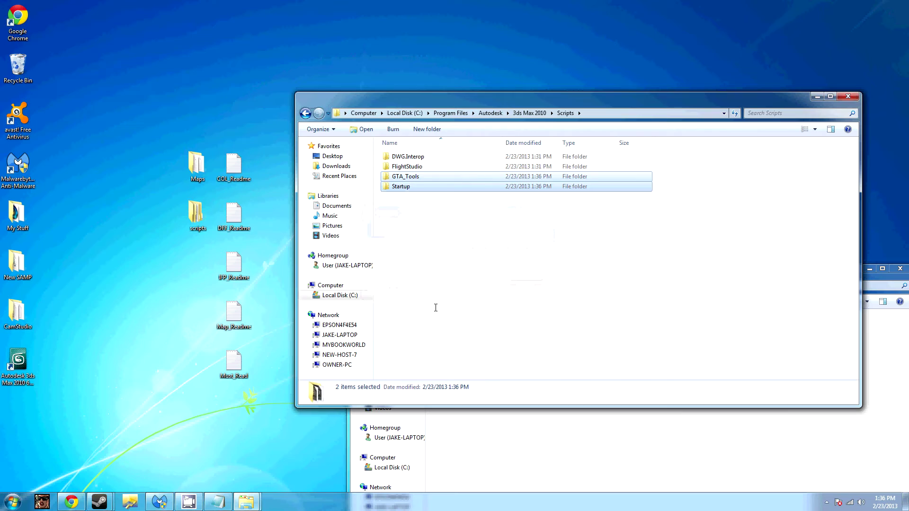
# Step: Confirm the leftover startup folder is empty and close the extra scripts folder windows
pyautogui.click(490, 442)
pyautogui.moveTo(444, 274); pyautogui.dragTo(408, 269)
pyautogui.doubleClick(405, 324)
pyautogui.click(323, 280)
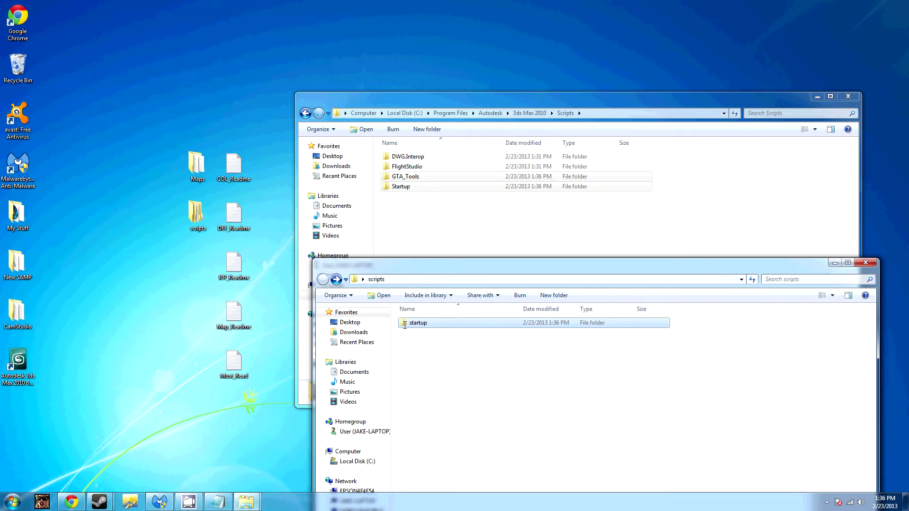
pyautogui.click(866, 262)
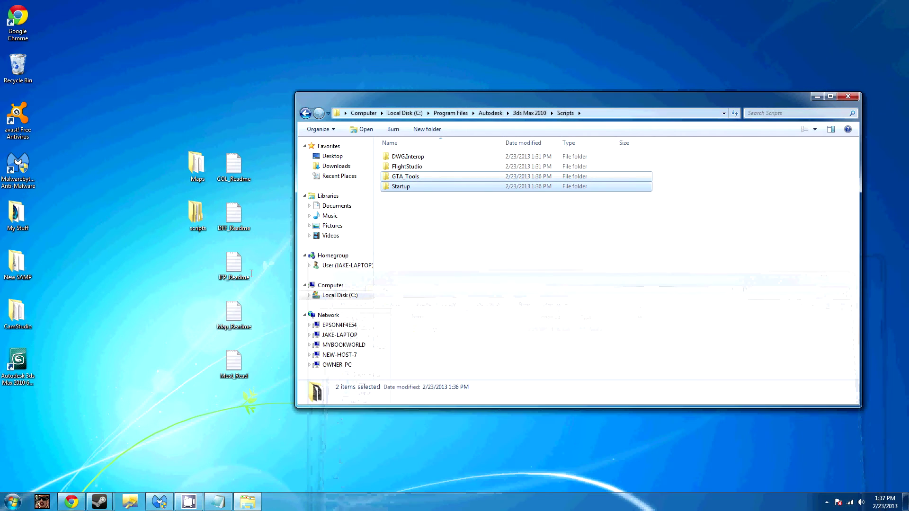
pyautogui.doubleClick(197, 216)
pyautogui.click(865, 180)
pyautogui.click(190, 229)
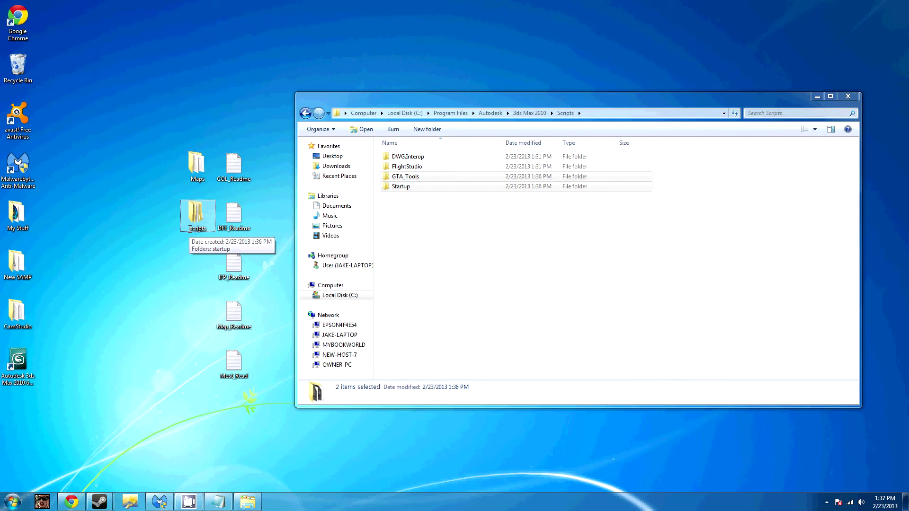
# Step: Move the two TGA files from the desktop Maps folder into 3ds Max 2010\maps
pyautogui.click(491, 258)
pyautogui.press('BackSpace')
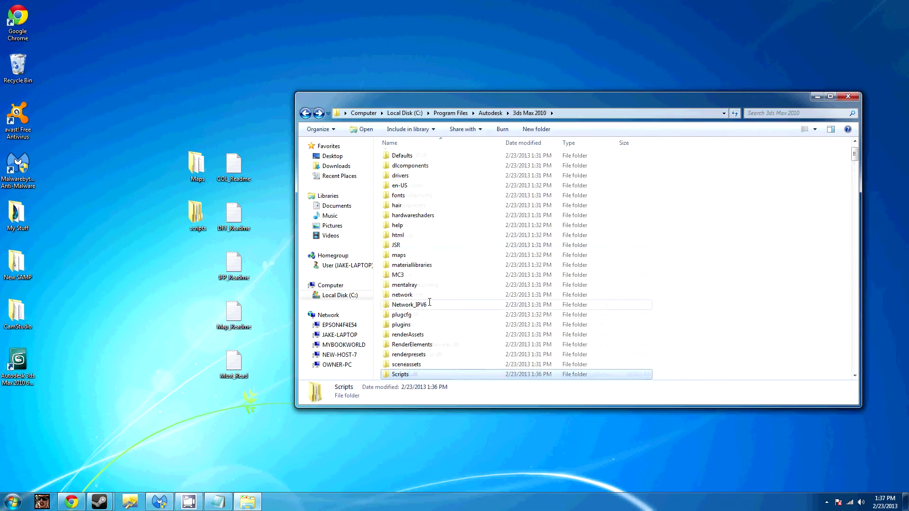
pyautogui.scroll(4, 453, 226)
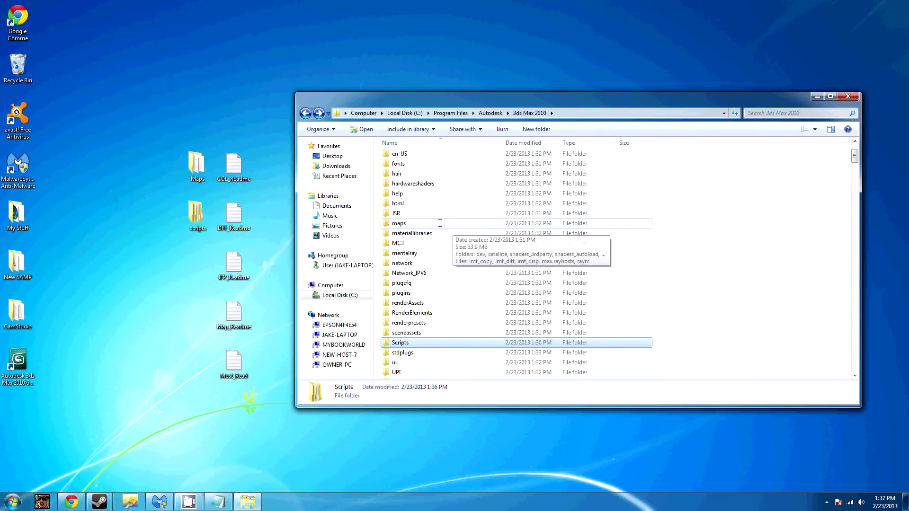
pyautogui.doubleClick(403, 223)
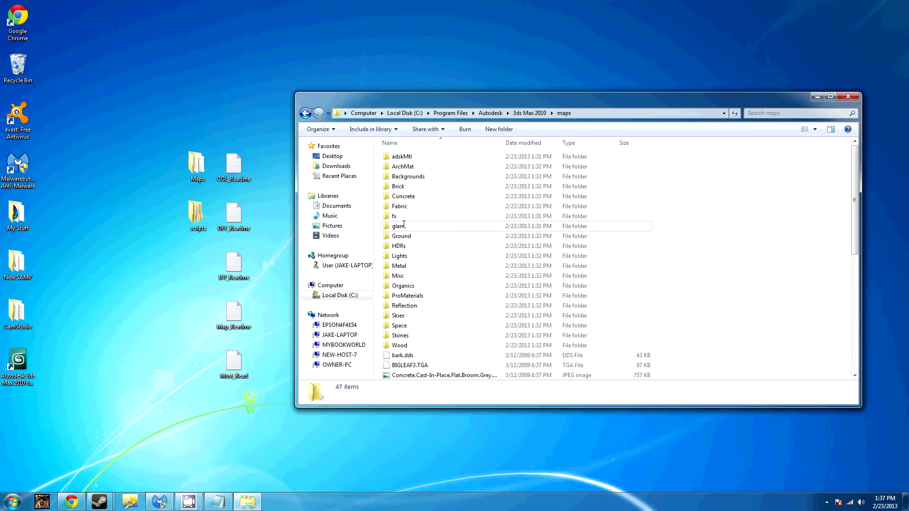
pyautogui.doubleClick(196, 165)
pyautogui.moveTo(450, 186); pyautogui.dragTo(480, 323)
pyautogui.moveTo(360, 101); pyautogui.dragTo(234, 71)
pyautogui.scroll(-5, 363, 300)
pyautogui.click(461, 405)
pyautogui.moveTo(461, 406); pyautogui.dragTo(294, 293)
pyautogui.click(445, 282)
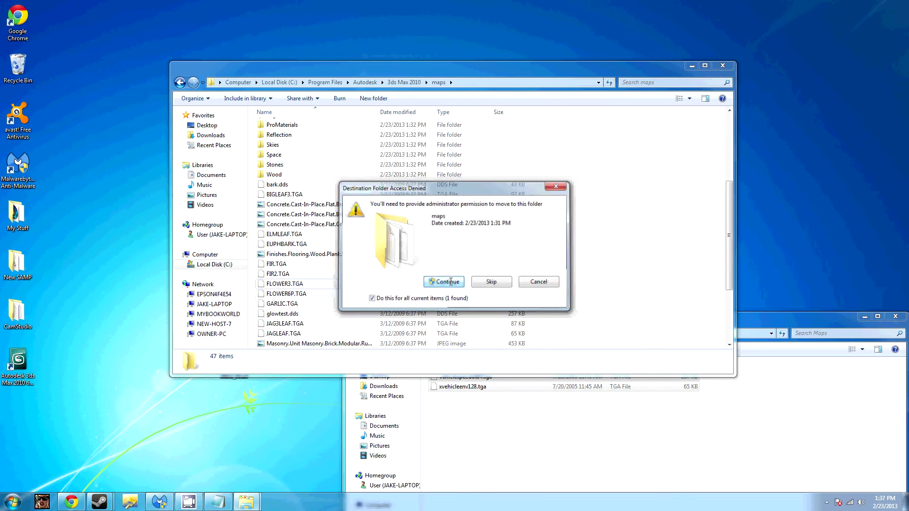
pyautogui.click(895, 316)
# Step: Move the five readme files from the desktop into the 3ds Max 2010 program folder
pyautogui.moveTo(399, 69); pyautogui.dragTo(553, 76)
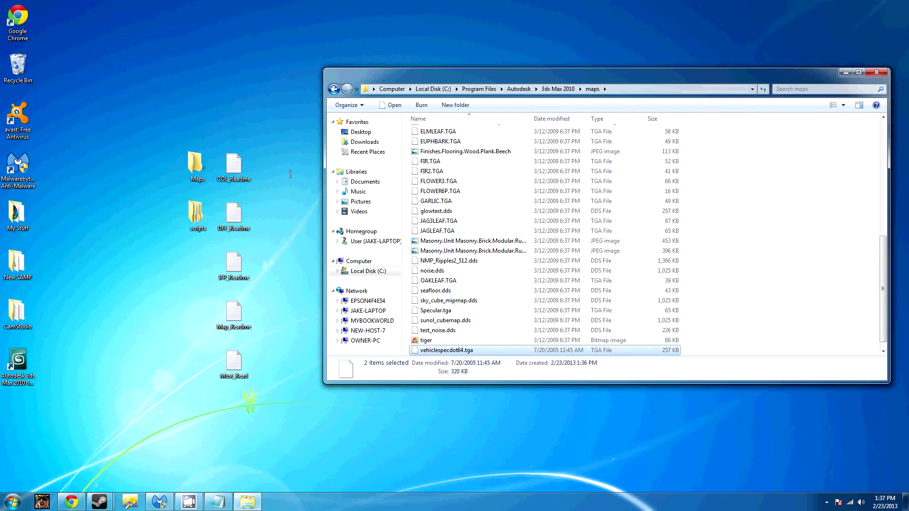
pyautogui.click(333, 89)
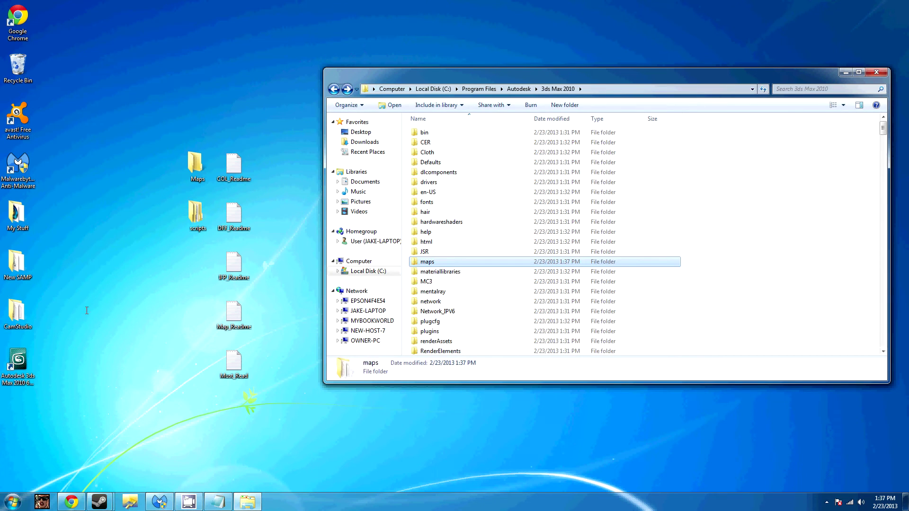
pyautogui.scroll(-15, 252, 404)
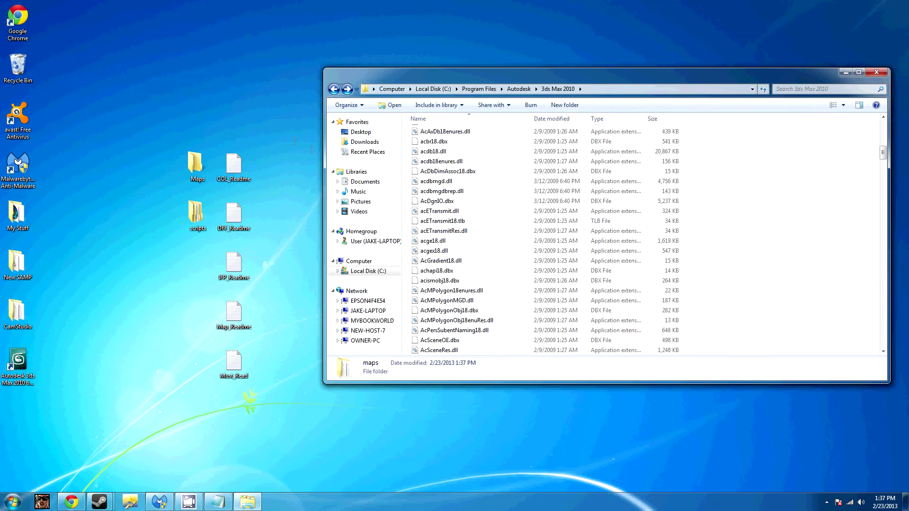
pyautogui.moveTo(255, 401); pyautogui.dragTo(235, 386)
pyautogui.moveTo(235, 362); pyautogui.dragTo(502, 299)
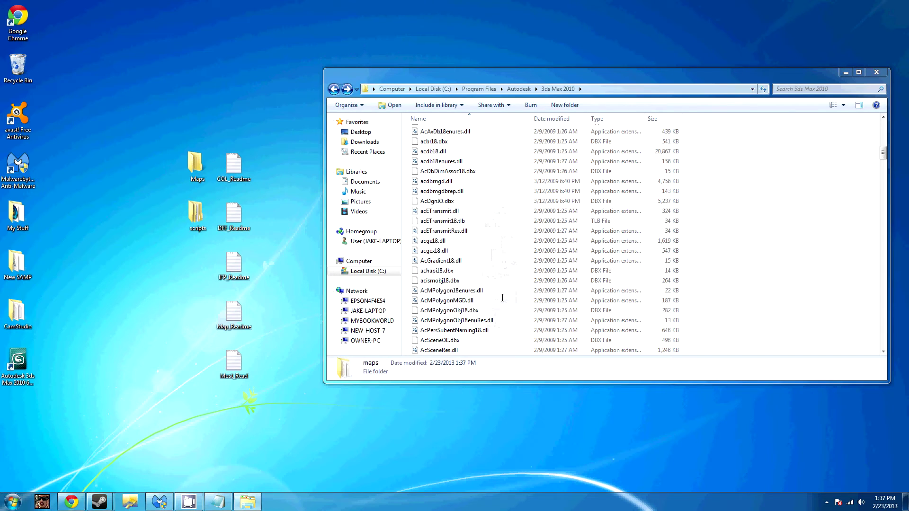
pyautogui.click(443, 282)
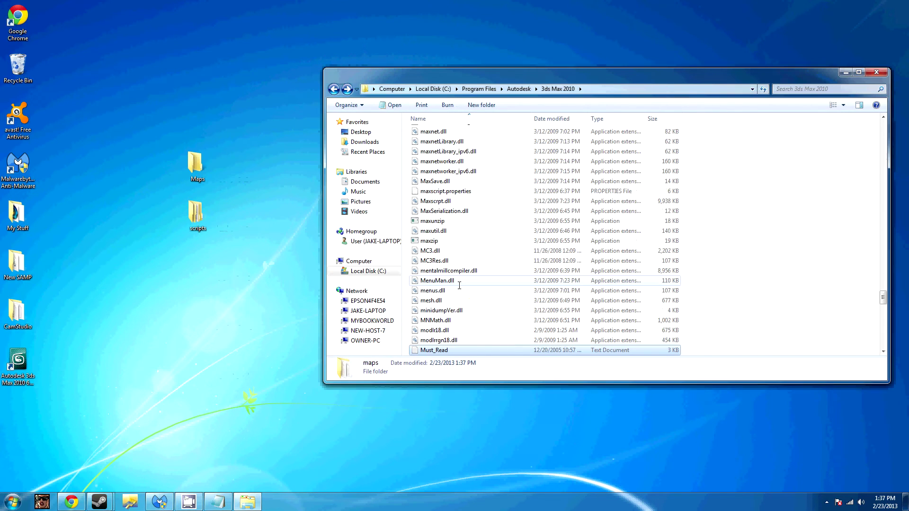
# Step: Delete the desktop Maps and scripts folders and close the 3ds Max 2010 folder window
pyautogui.moveTo(239, 142); pyautogui.dragTo(195, 210)
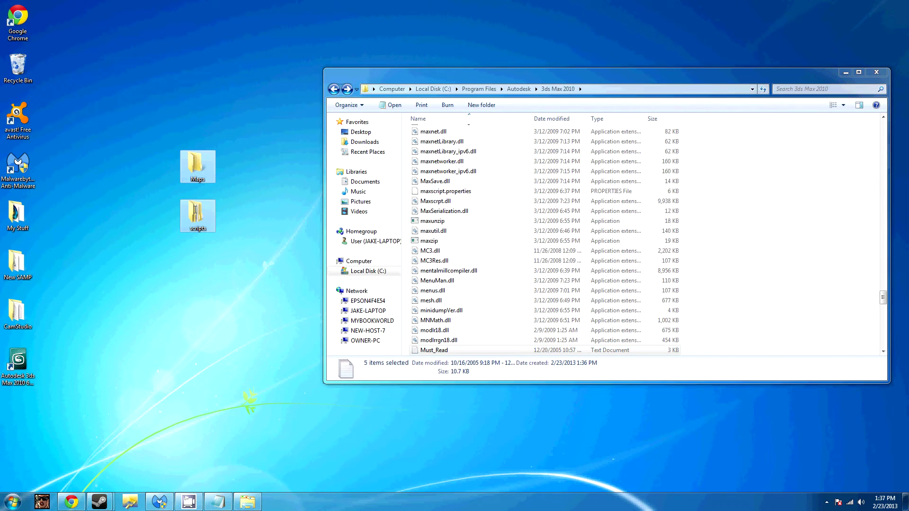
pyautogui.press('Delete')
pyautogui.press('Return')
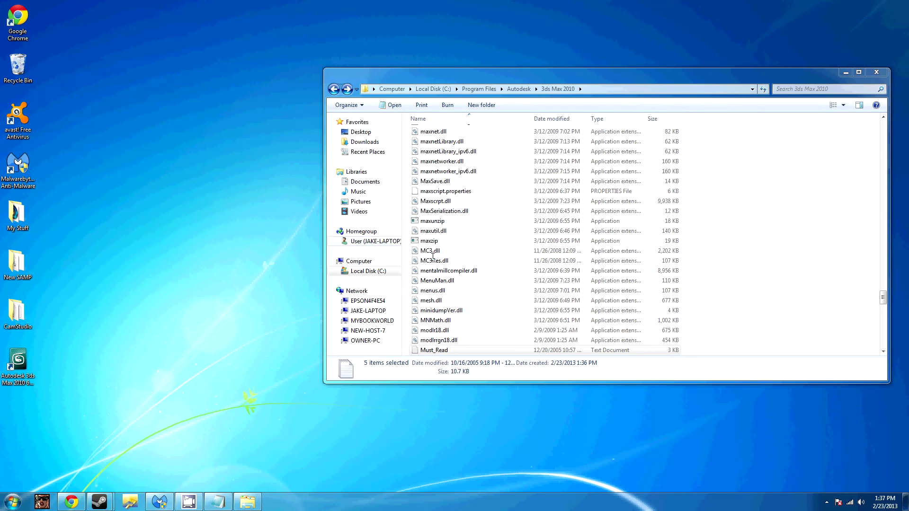
pyautogui.click(876, 72)
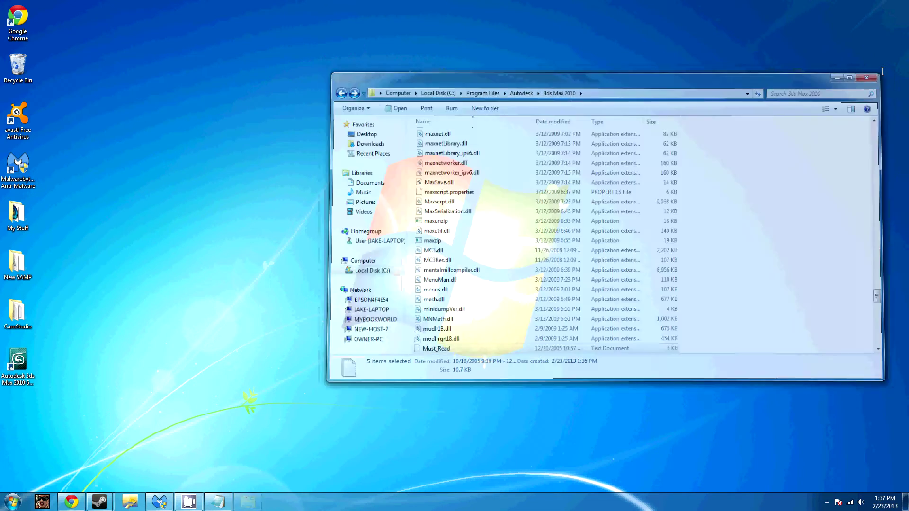
pyautogui.click(21, 377)
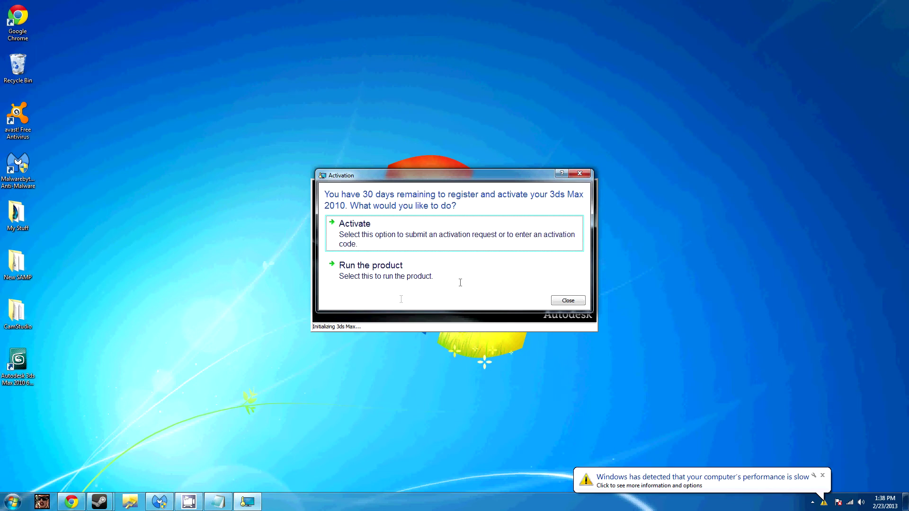
# Step: Choose Run the product in the Activation dialog to start the 3ds Max 2010 trial
pyautogui.click(364, 265)
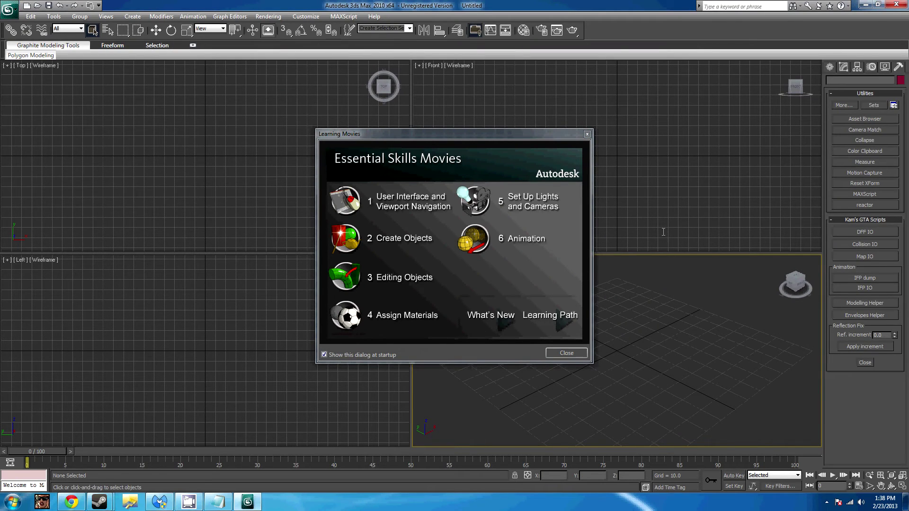
# Step: Close the Essential Skills Movies dialog and activate the Front, Top, Left and Perspective viewports in turn
pyautogui.click(567, 352)
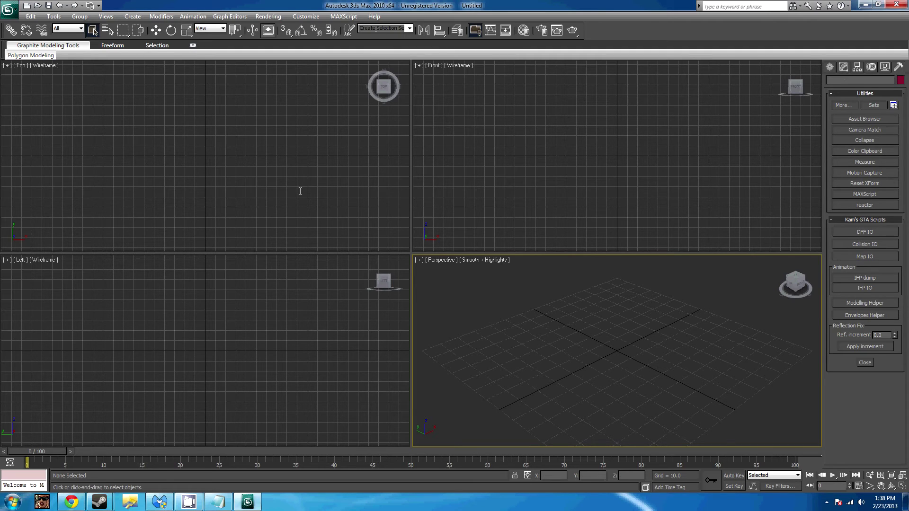
pyautogui.click(497, 164)
pyautogui.click(308, 208)
pyautogui.click(322, 317)
pyautogui.click(488, 336)
# Step: Open Kam's DFF IO, collapse Export DFF, expand Import DFF and enable auto-skinning of the character
pyautogui.click(863, 232)
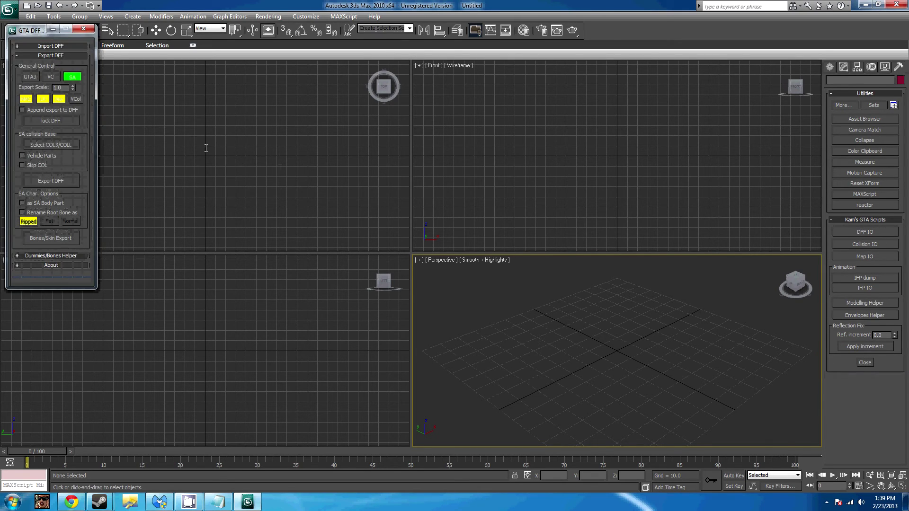
pyautogui.moveTo(24, 32); pyautogui.dragTo(28, 82)
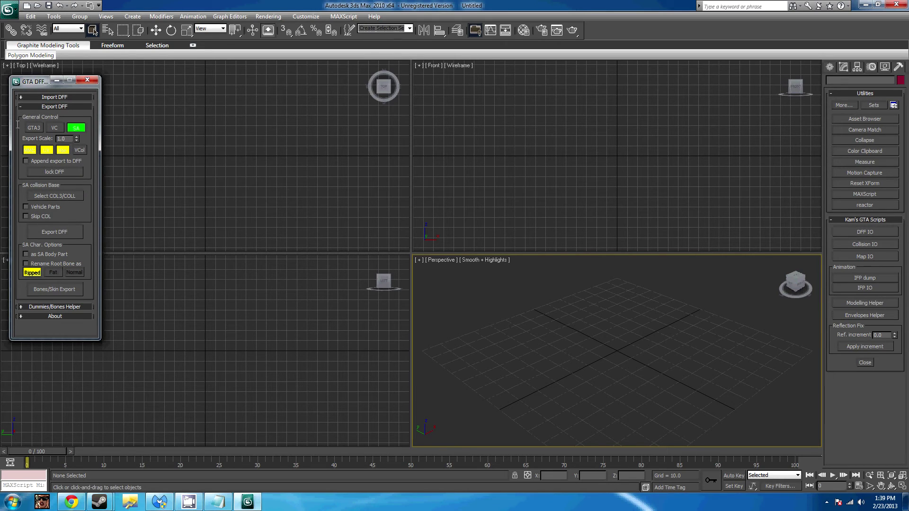
pyautogui.click(34, 107)
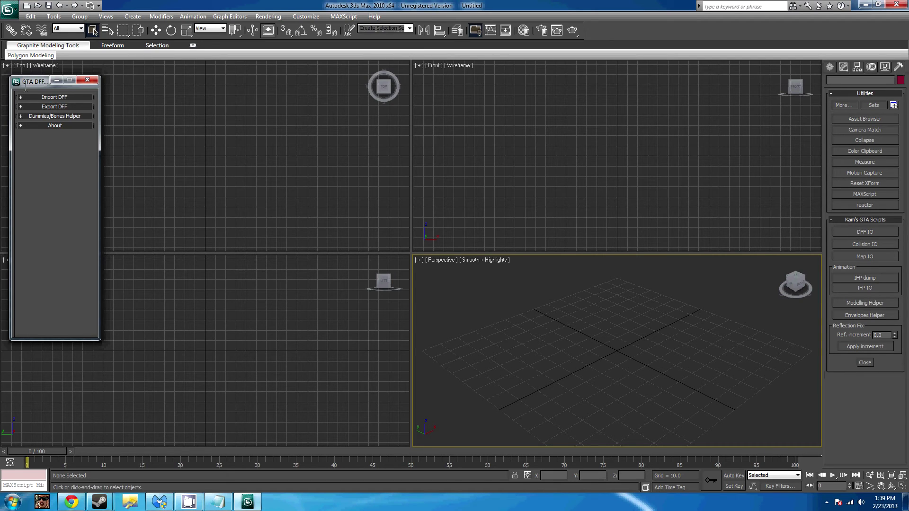
pyautogui.click(22, 98)
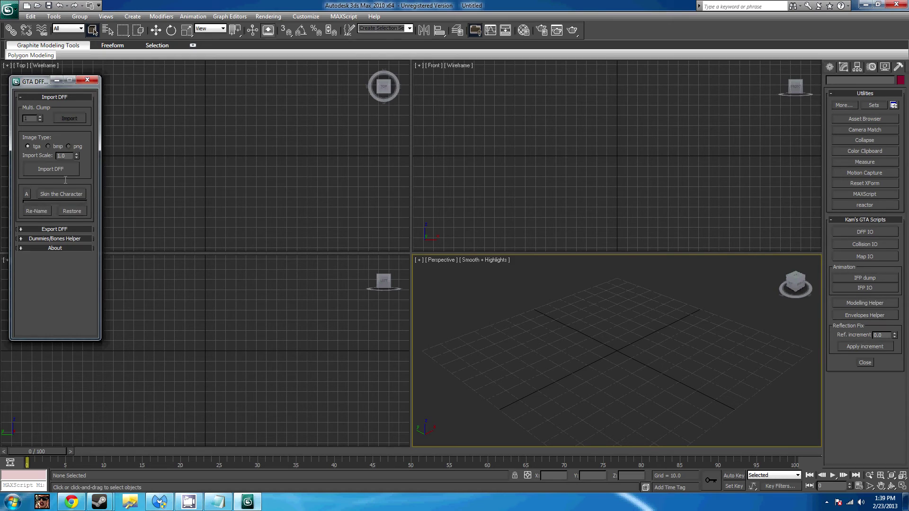
pyautogui.click(26, 194)
# Step: In the Read DFF File dialog, browse from Documents to the Desktop's My Stuff folder
pyautogui.click(58, 170)
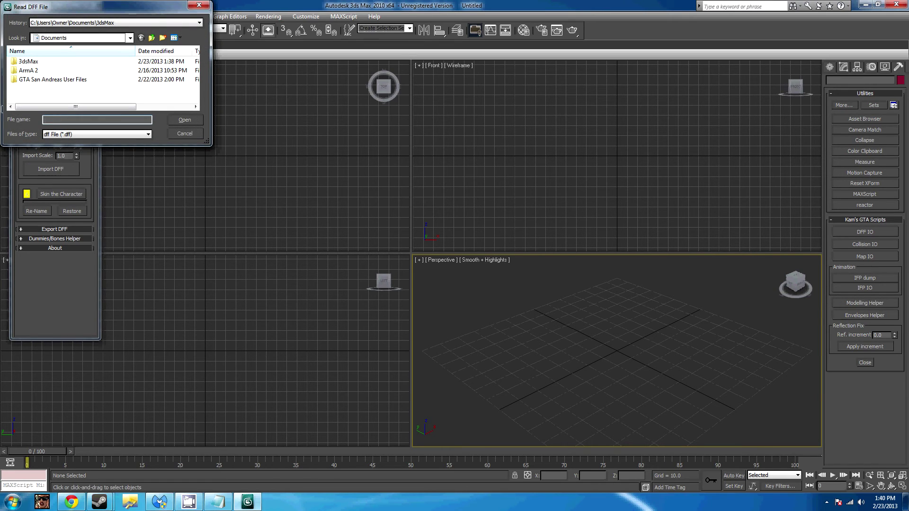
pyautogui.click(152, 37)
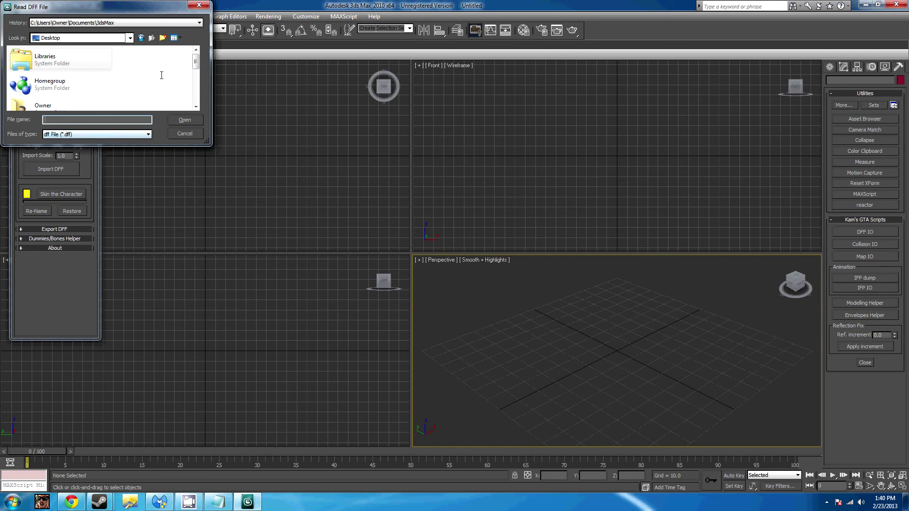
pyautogui.moveTo(196, 62); pyautogui.dragTo(195, 96)
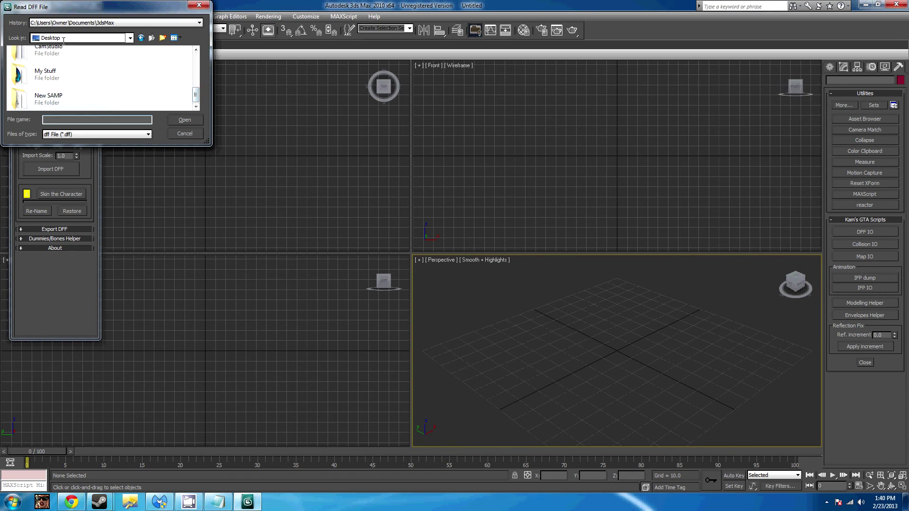
pyautogui.doubleClick(47, 72)
pyautogui.click(48, 81)
pyautogui.scroll(-1, 40, 90)
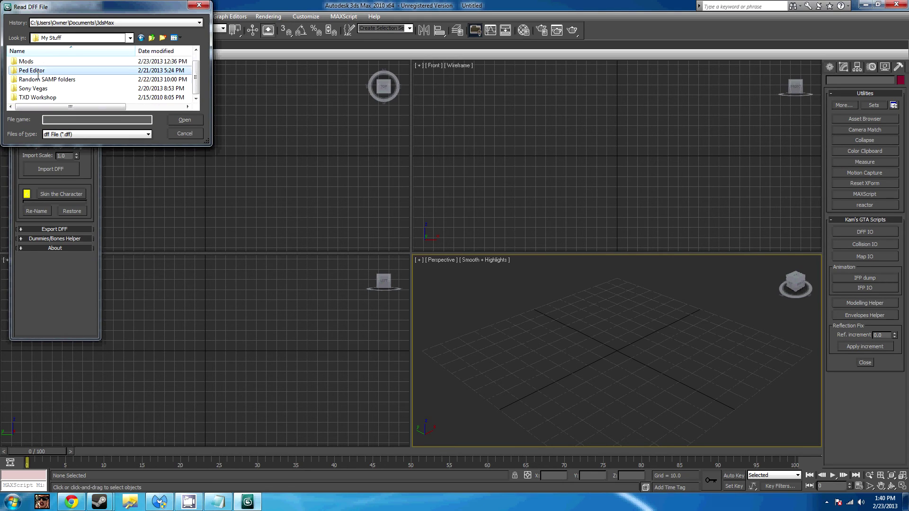
pyautogui.scroll(1, 38, 72)
# Step: Open Mods > Skins Mods and import bmydj.dff
pyautogui.doubleClick(36, 70)
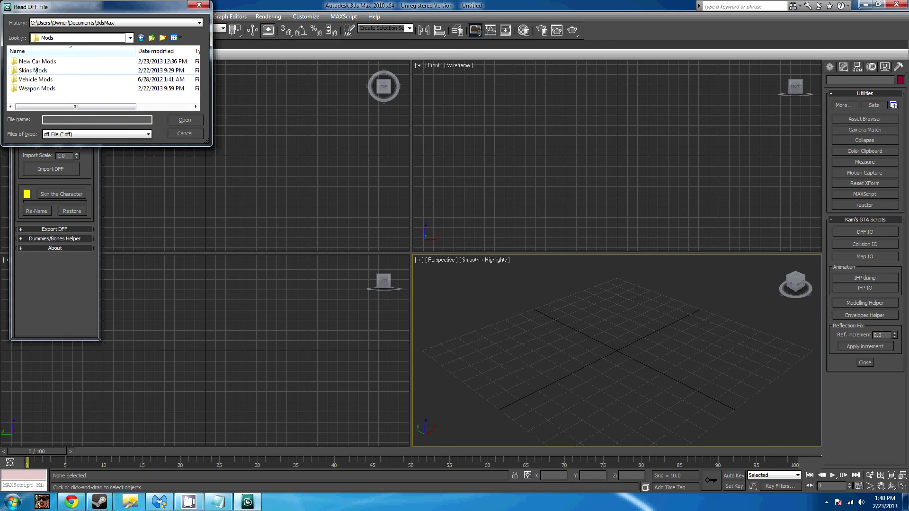
pyautogui.doubleClick(34, 70)
pyautogui.scroll(-8, 43, 66)
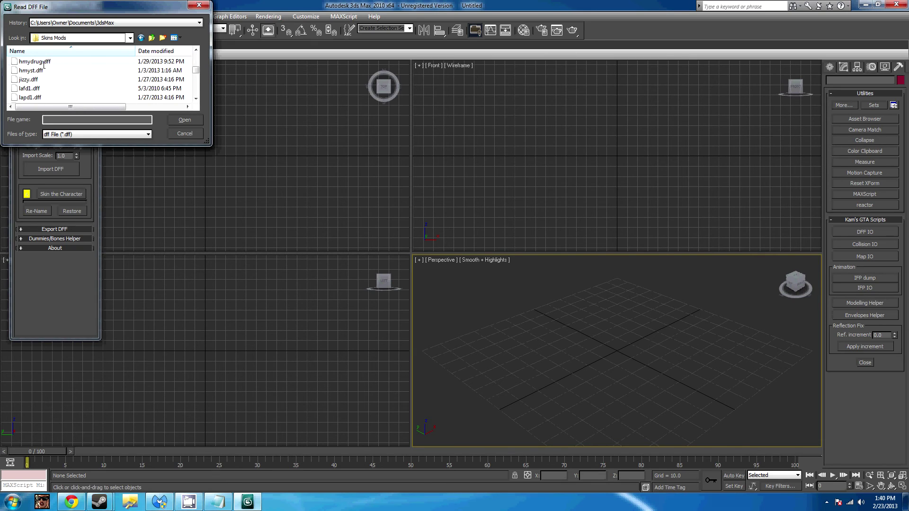
pyautogui.scroll(-4, 38, 79)
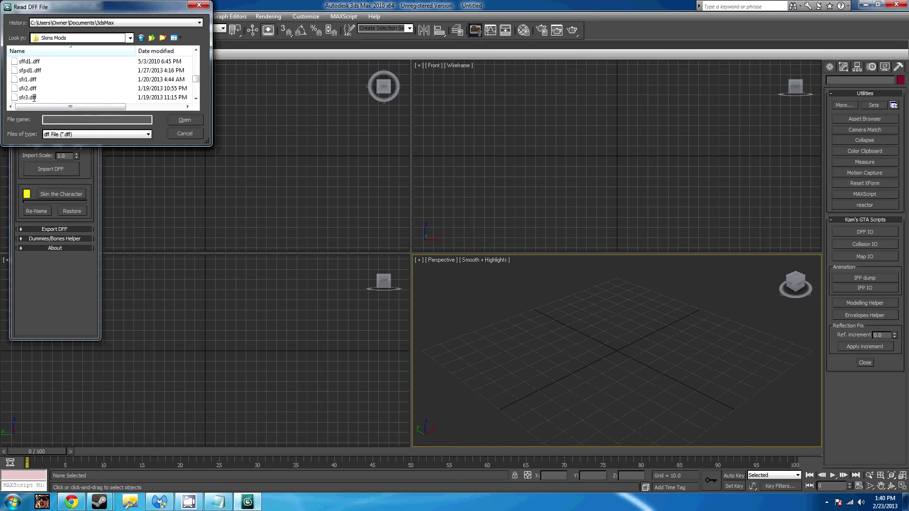
pyautogui.scroll(-6, 32, 90)
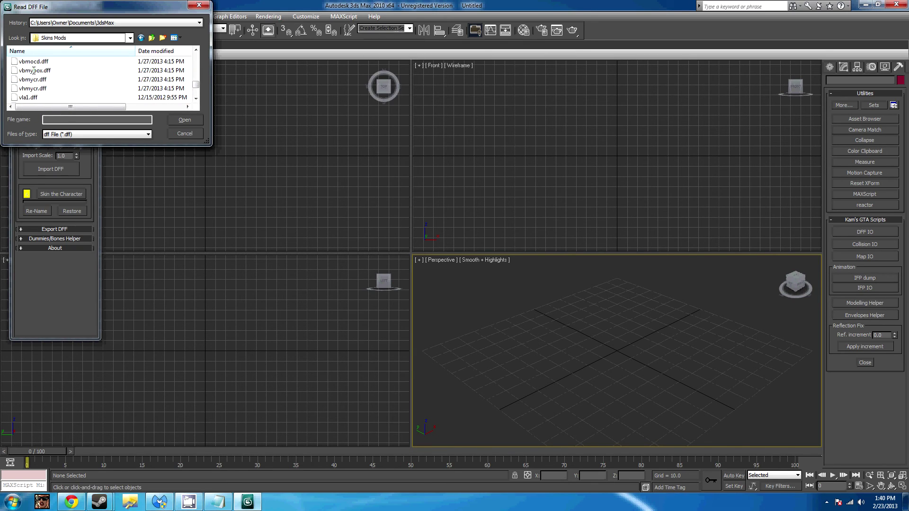
pyautogui.scroll(12, 33, 70)
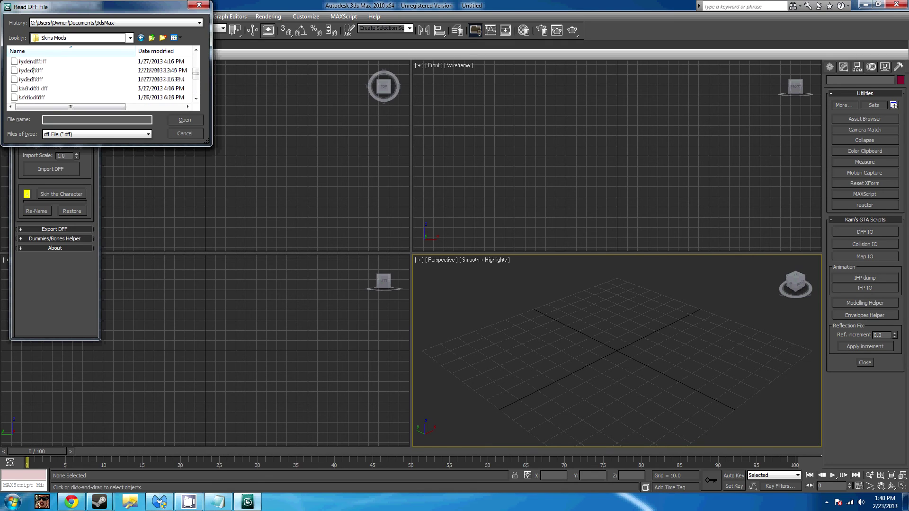
pyautogui.scroll(5, 33, 70)
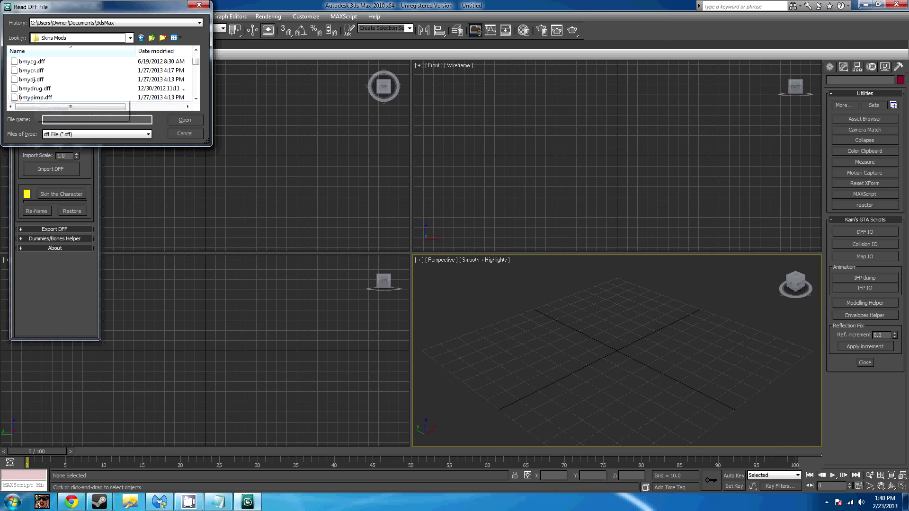
pyautogui.doubleClick(34, 81)
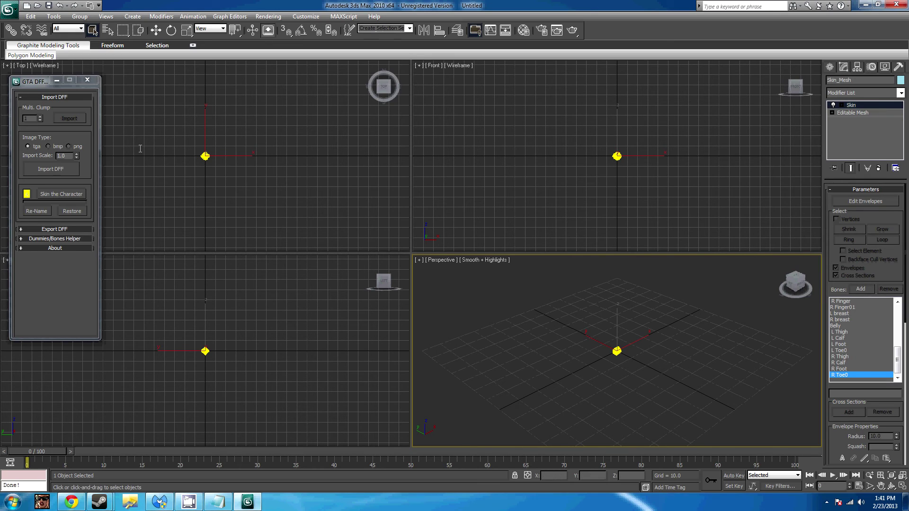
# Step: Close the GTA DFF script window and delete the mesh to frame the skeleton in the front view
pyautogui.click(87, 79)
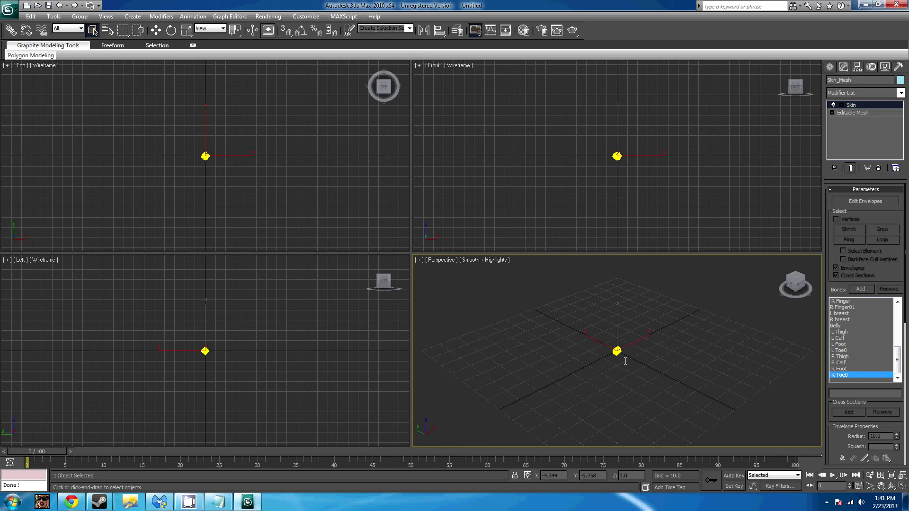
pyautogui.press('Delete')
pyautogui.scroll(12, 626, 362)
pyautogui.scroll(-4, 626, 361)
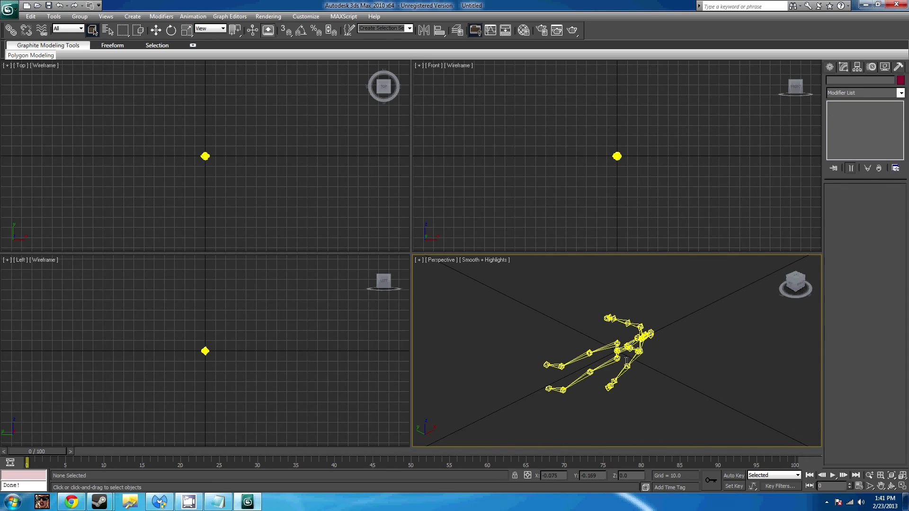
pyautogui.click(629, 166)
pyautogui.scroll(14, 628, 166)
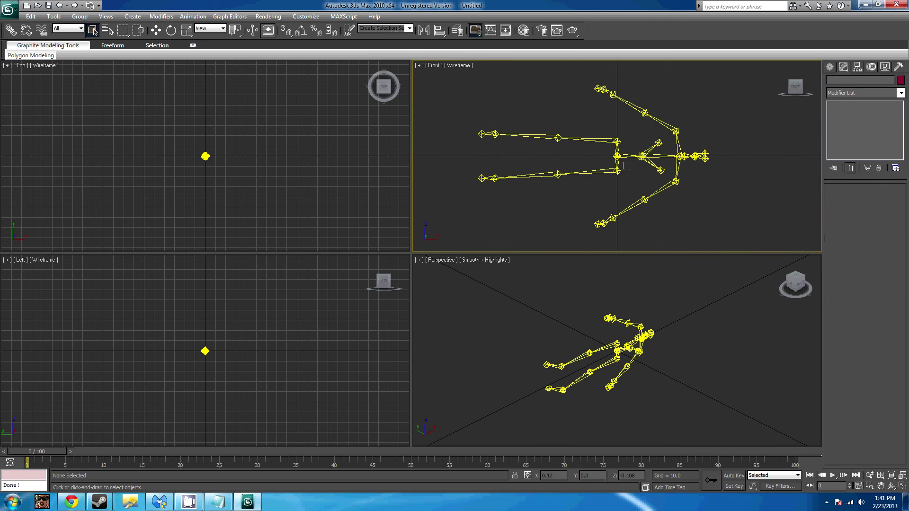
# Step: Frame the skeleton in the top and left views, then bring the deleted mesh back
pyautogui.click(59, 6)
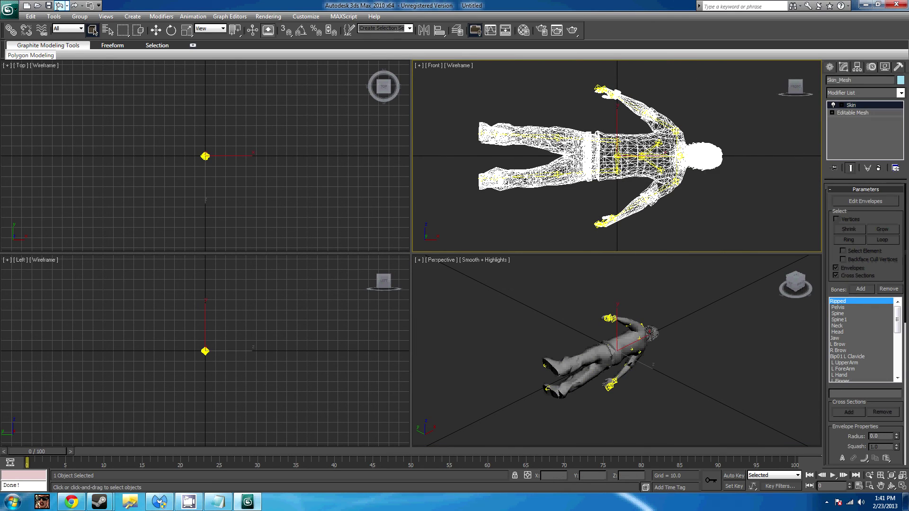
pyautogui.press('Delete')
pyautogui.click(231, 182)
pyautogui.scroll(17, 232, 182)
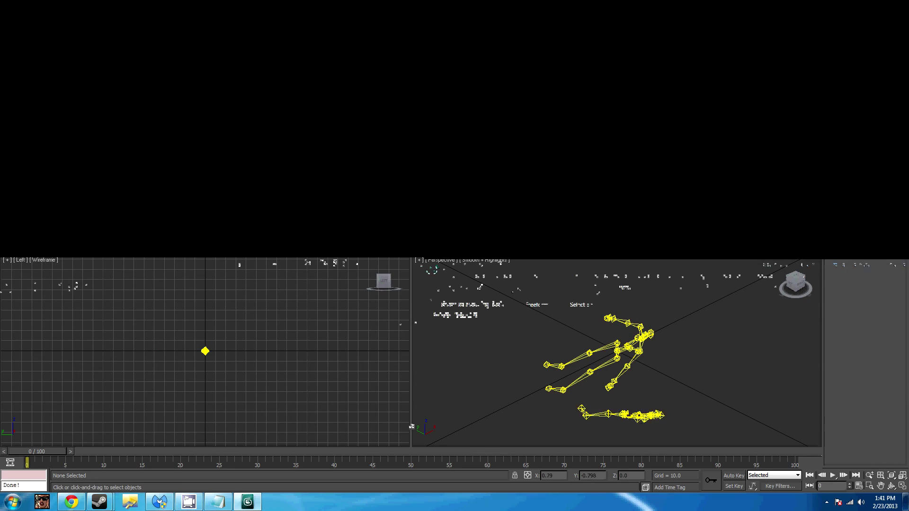
pyautogui.scroll(-5, 232, 183)
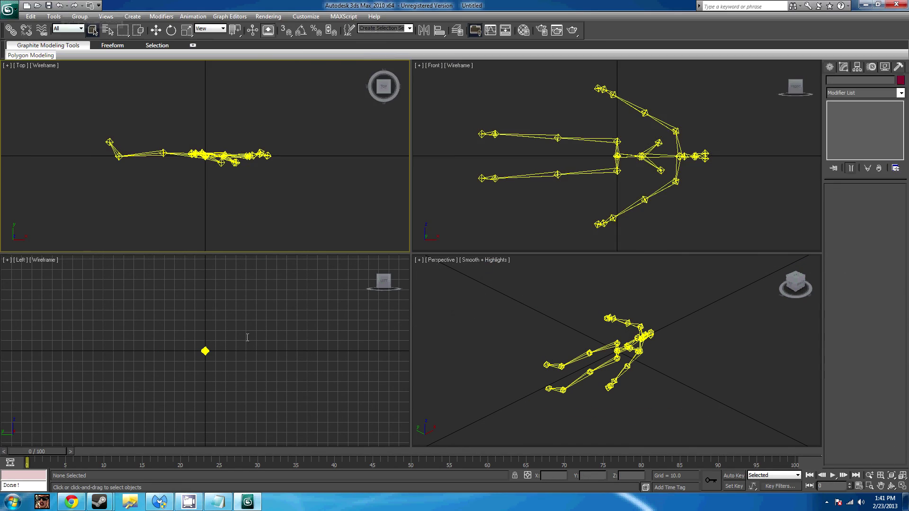
pyautogui.click(252, 338)
pyautogui.scroll(15, 254, 338)
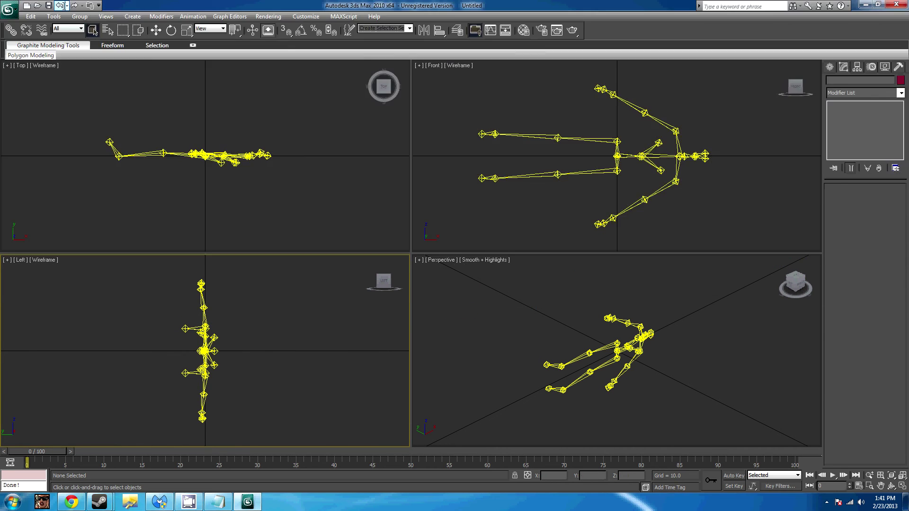
pyautogui.click(61, 5)
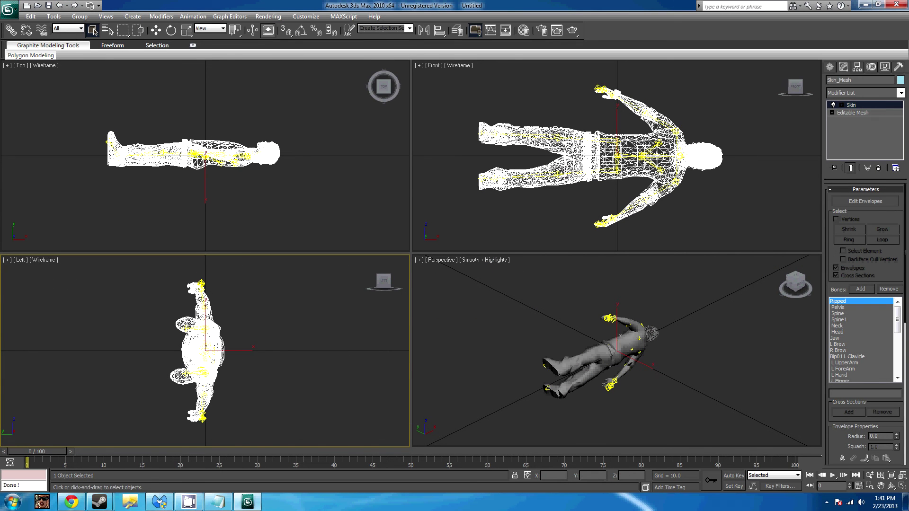
# Step: Turn the Perspective view with the ViewCube to a back view, rolled so the figure stands upright
pyautogui.click(629, 351)
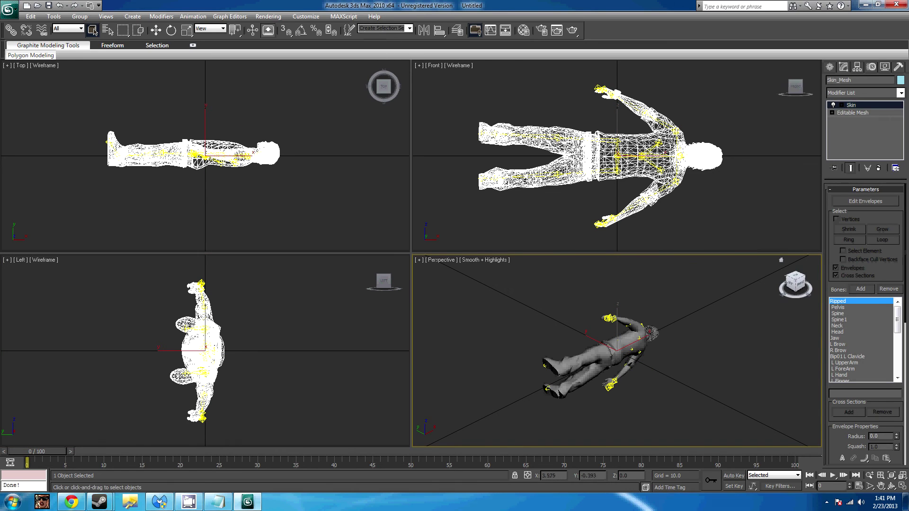
pyautogui.moveTo(790, 272); pyautogui.dragTo(807, 274)
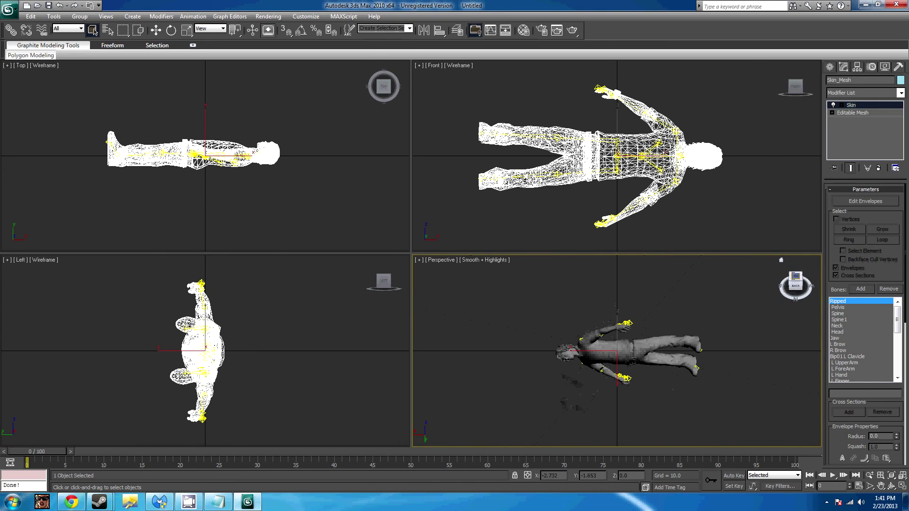
pyautogui.click(796, 282)
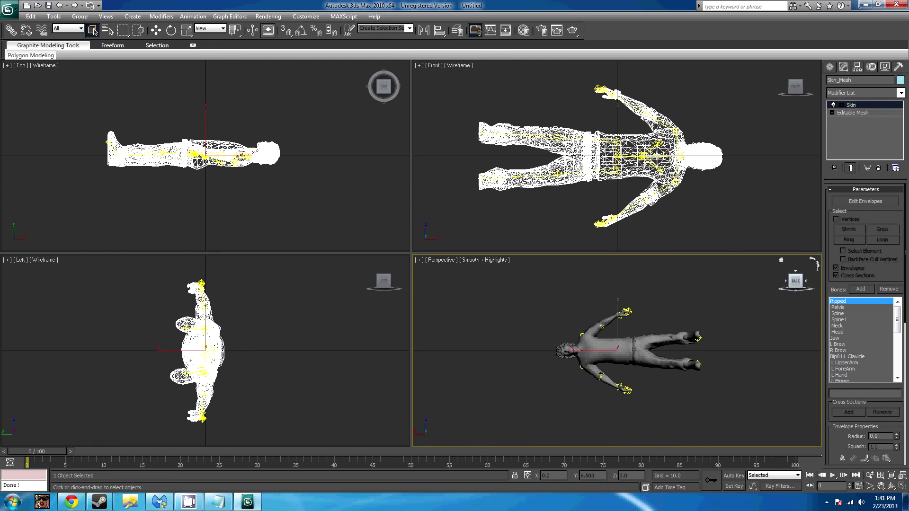
pyautogui.click(819, 263)
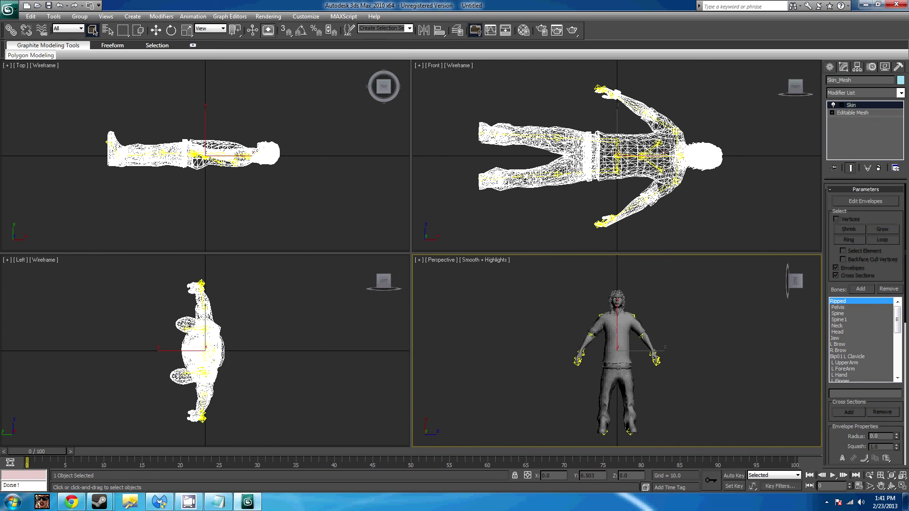
pyautogui.scroll(-4, 621, 326)
# Step: Delete and restore the mesh twice to inspect the bones, then maximize the Perspective viewport with Alt+W
pyautogui.click(194, 166)
pyautogui.press('Delete')
pyautogui.hotkey('ctrl', 'z')
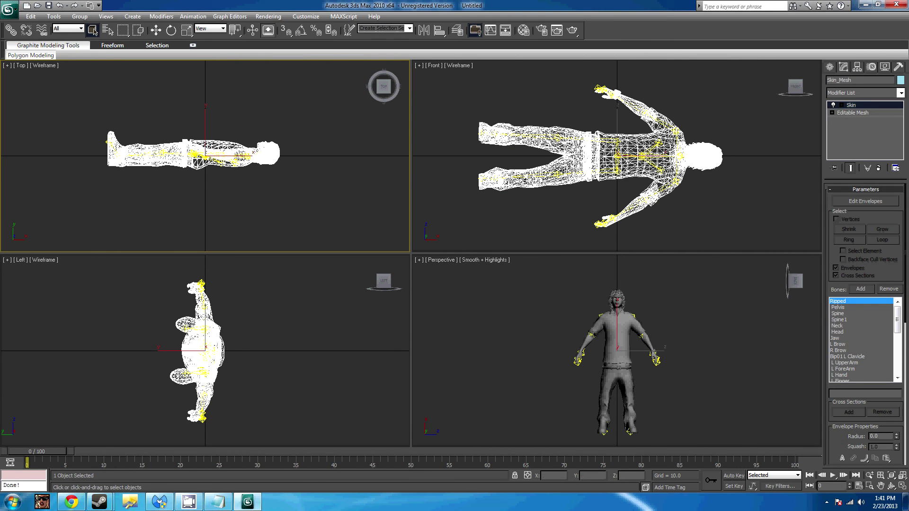
pyautogui.rightClick(461, 284)
pyautogui.press('Delete')
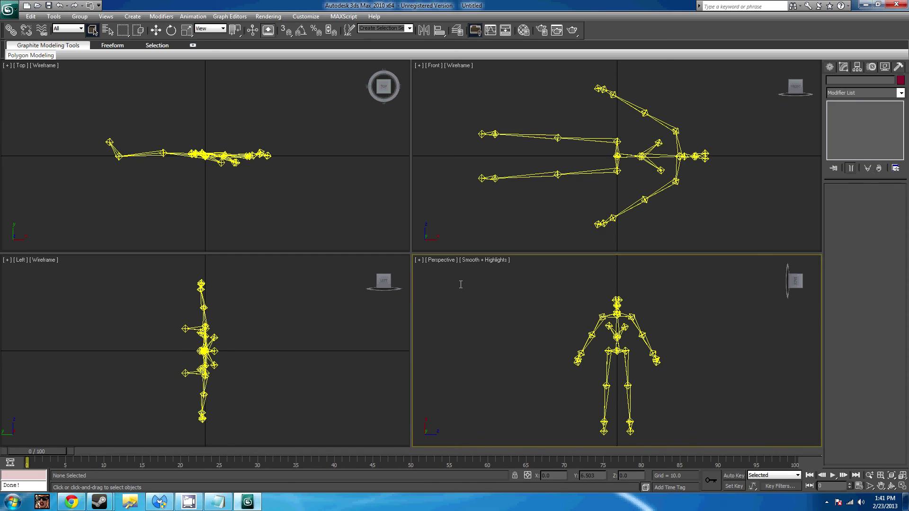
pyautogui.hotkey('ctrl', 'z')
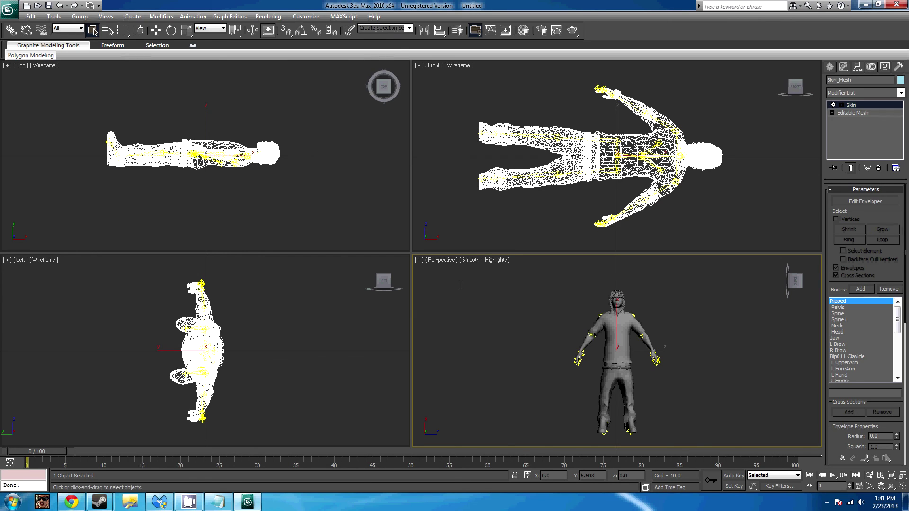
pyautogui.hotkey('alt', 'w')
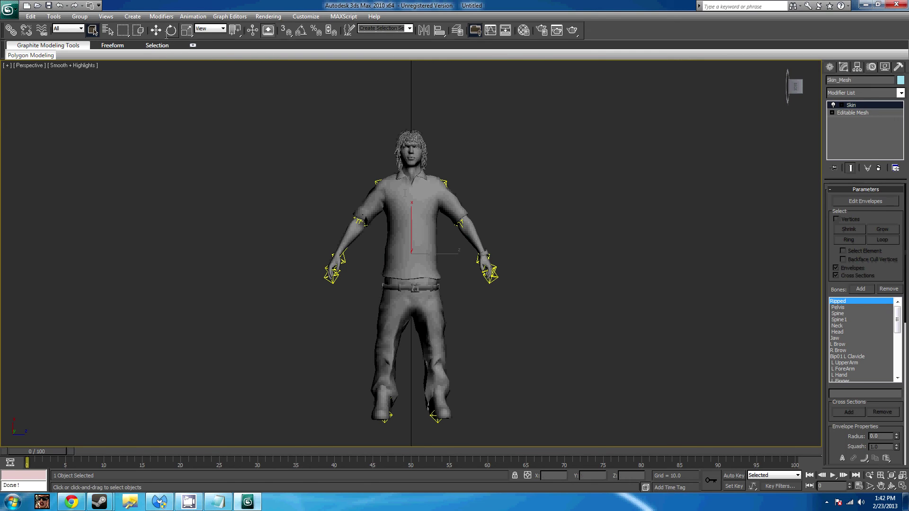
# Step: Try moving and then rotating the character mesh about 90 degrees, undoing each change
pyautogui.click(157, 31)
pyautogui.moveTo(449, 251); pyautogui.dragTo(360, 253)
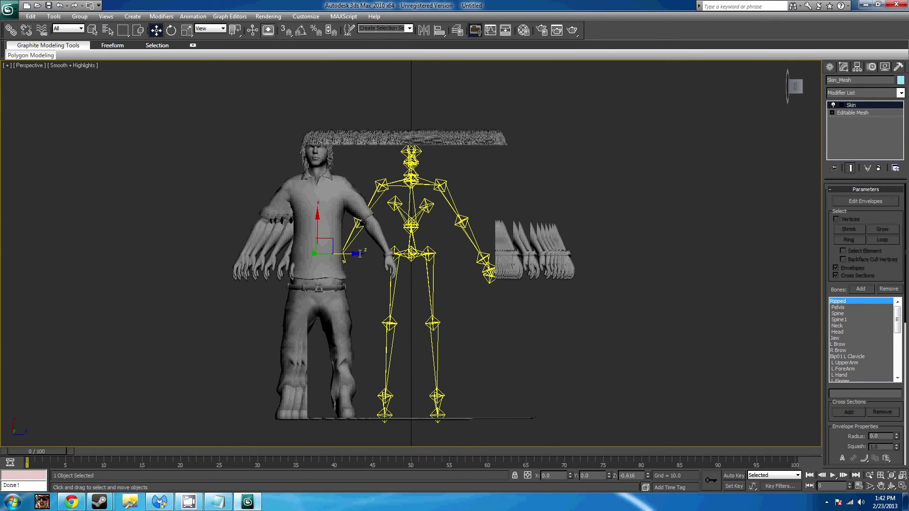
pyautogui.hotkey('ctrl', 'z')
pyautogui.click(171, 30)
pyautogui.moveTo(411, 254); pyautogui.dragTo(326, 254)
pyautogui.hotkey('ctrl', 'z')
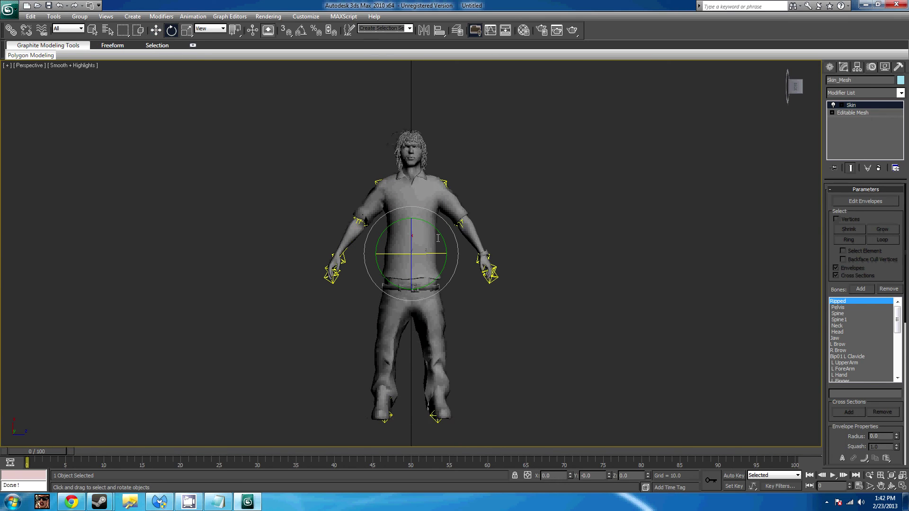
# Step: Scale the mesh up, undo it back to 100%, return to Select Object, and reveal hidden tray icons
pyautogui.click(187, 31)
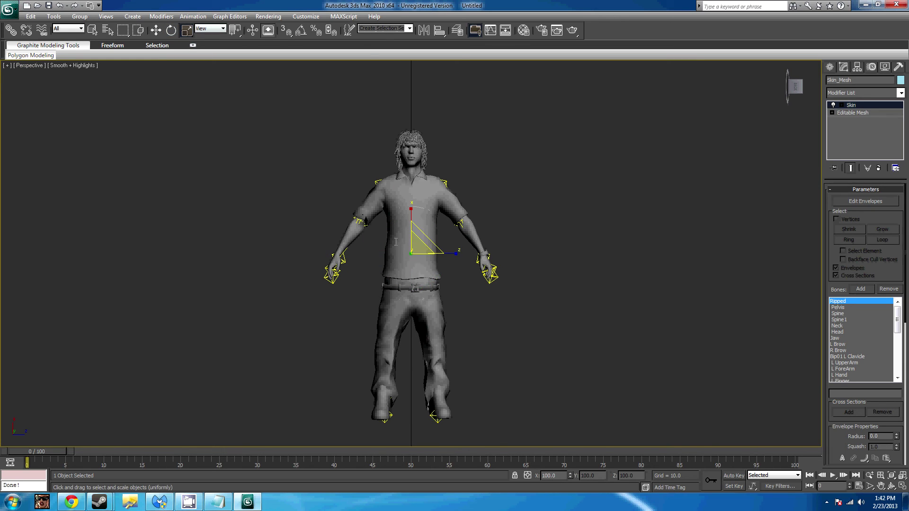
pyautogui.moveTo(417, 245); pyautogui.dragTo(366, 212)
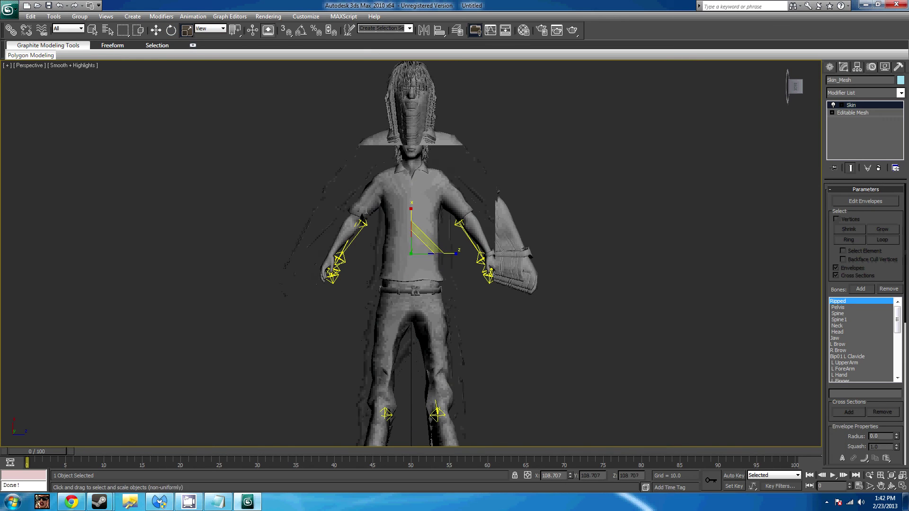
pyautogui.click(60, 6)
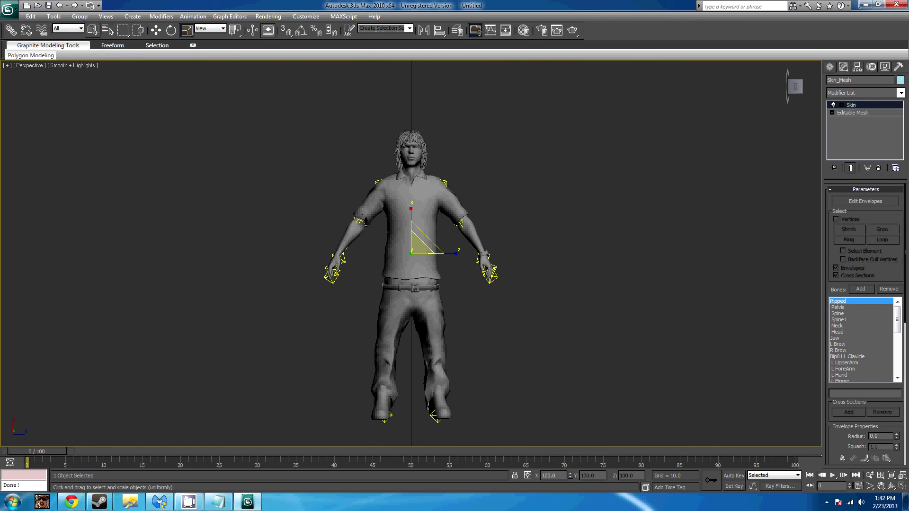
pyautogui.click(93, 30)
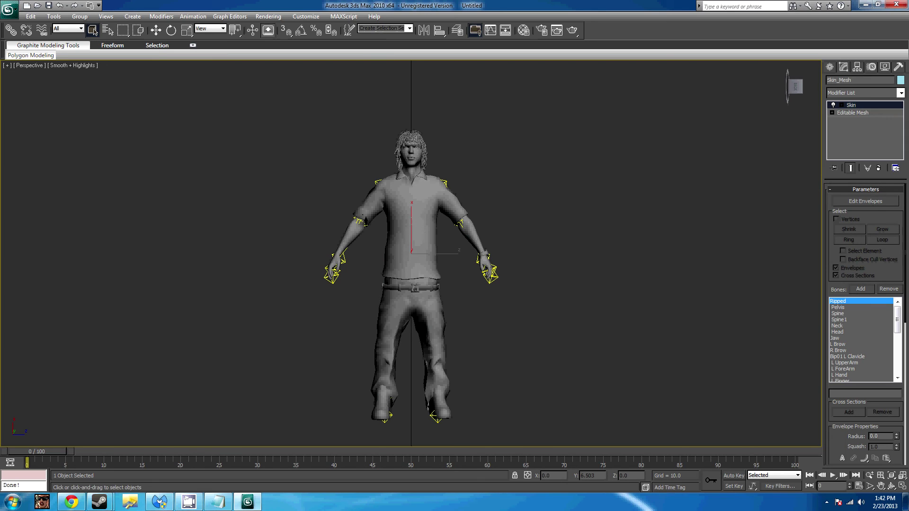
pyautogui.click(827, 502)
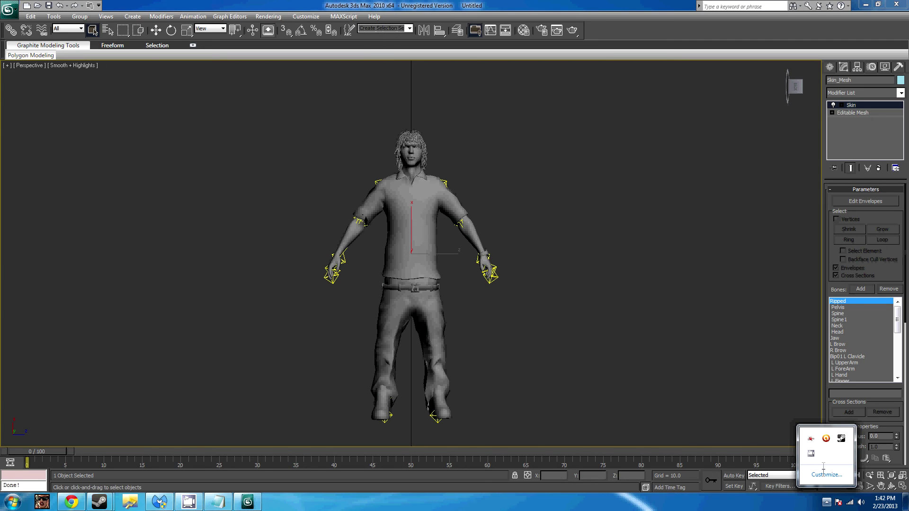